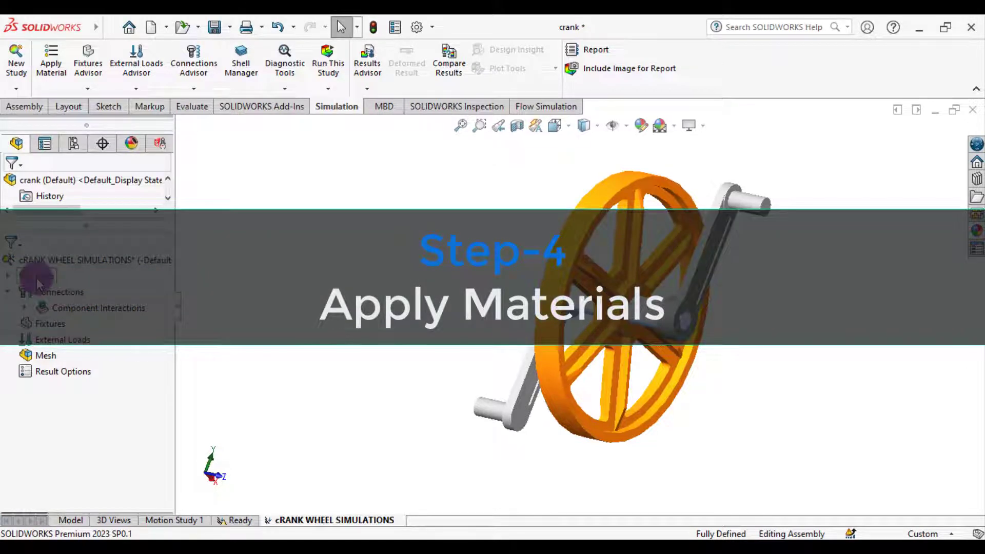
Apply the Gray Cast Iron (SN) material to all parts in the study and expand the parts list
right_click(38, 284)
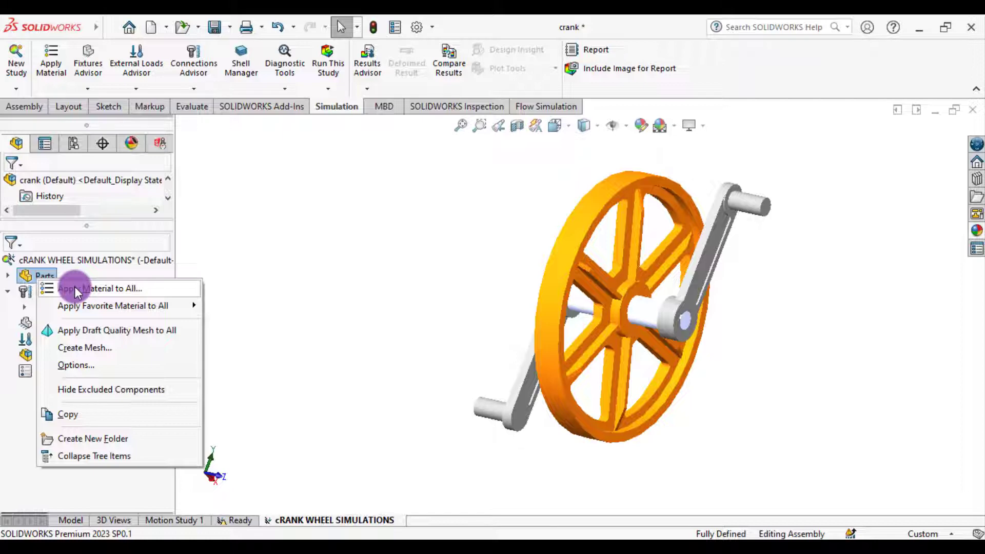
click(75, 289)
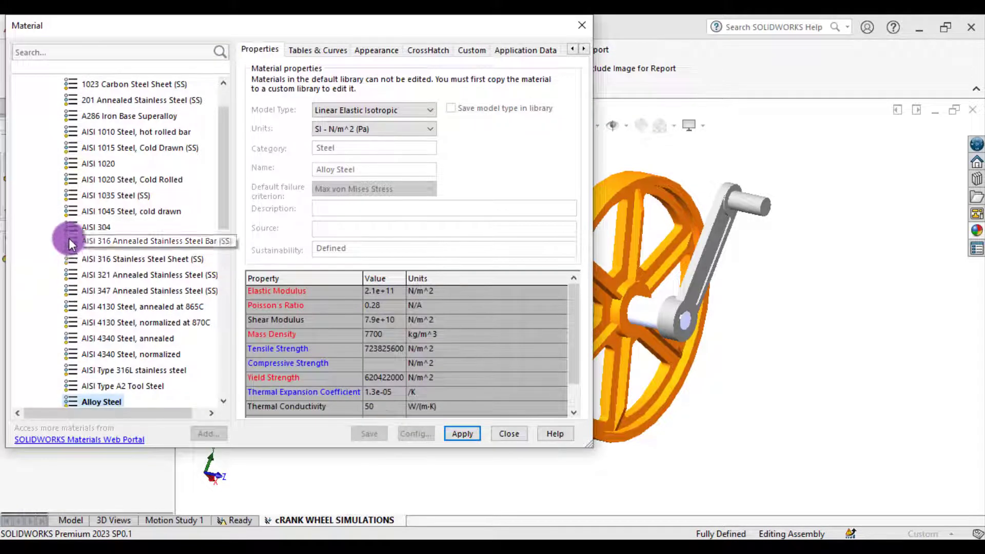
click(38, 116)
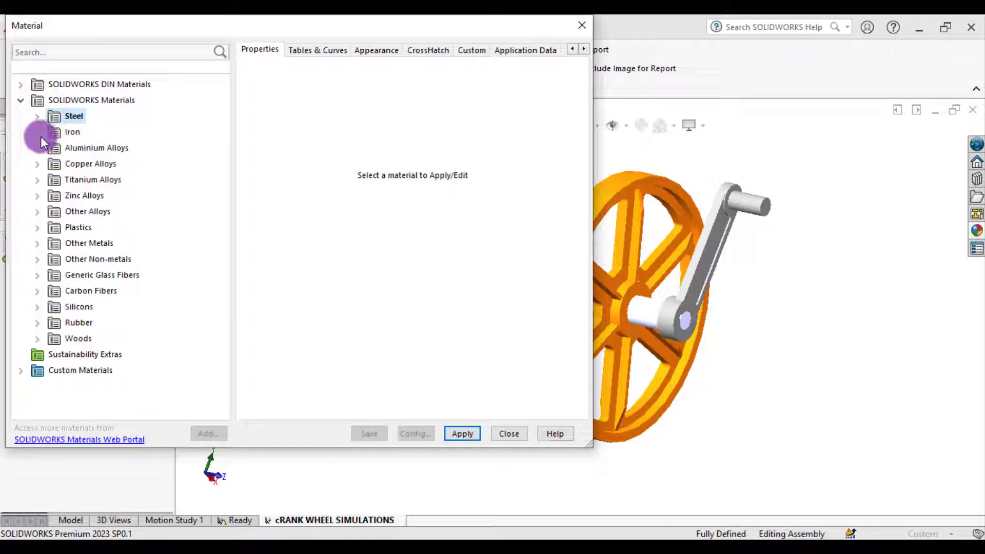
click(39, 132)
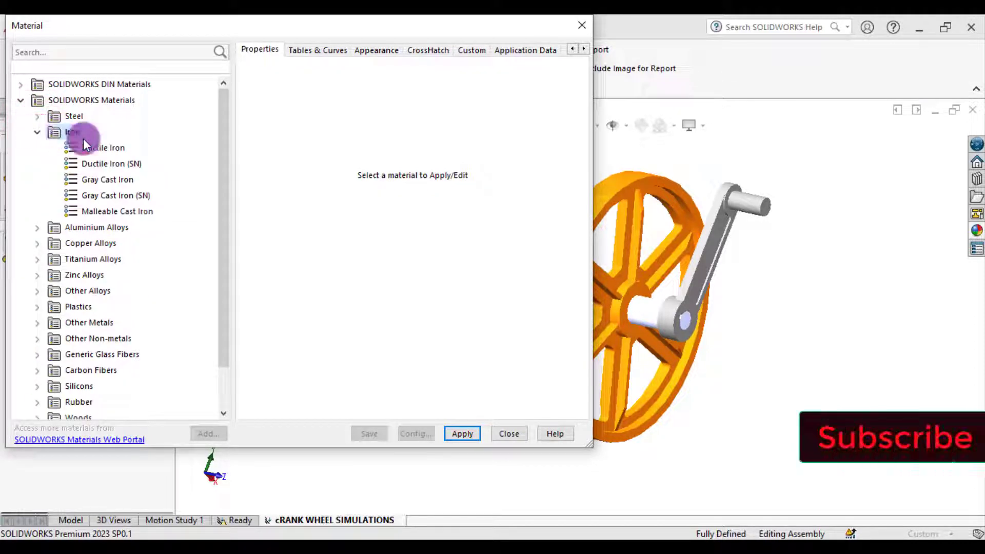
click(113, 198)
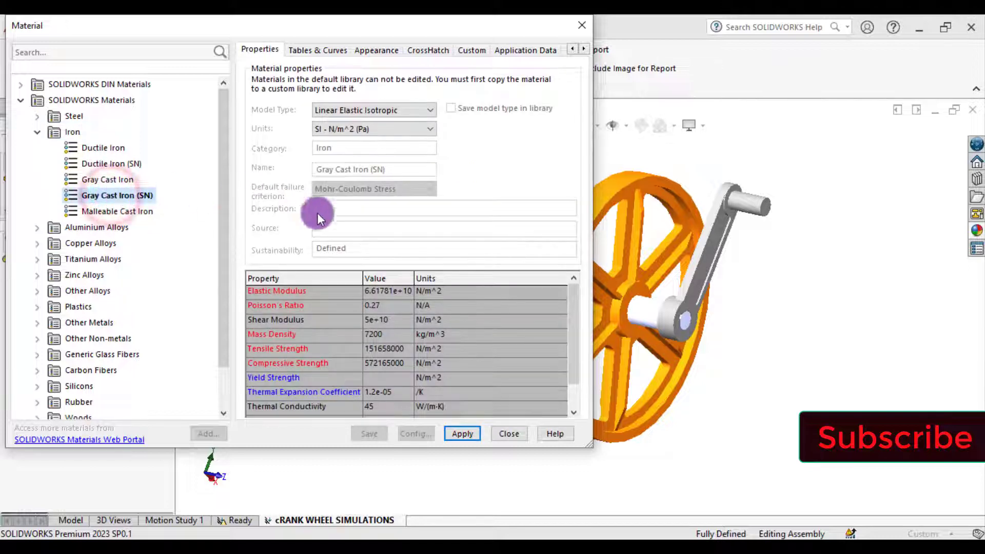
click(458, 433)
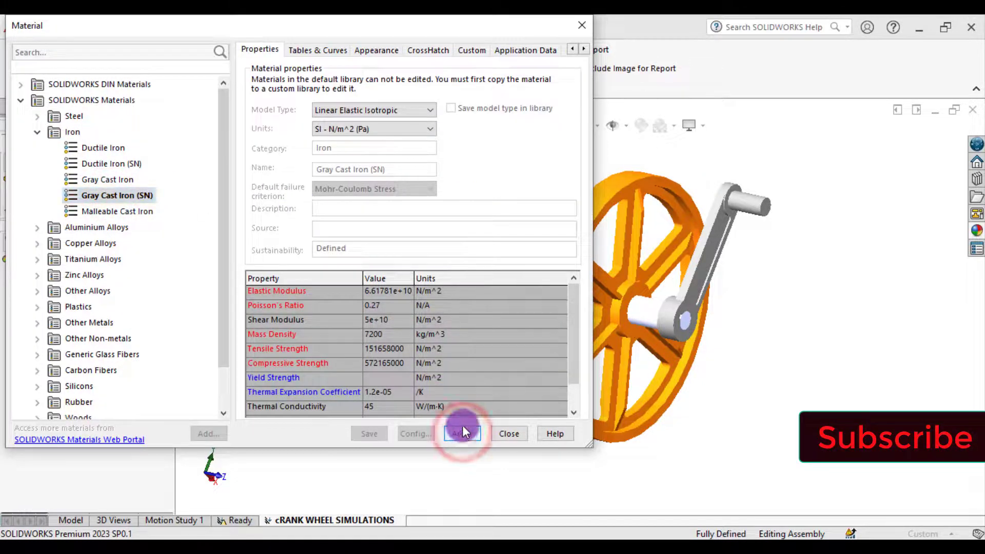
click(12, 278)
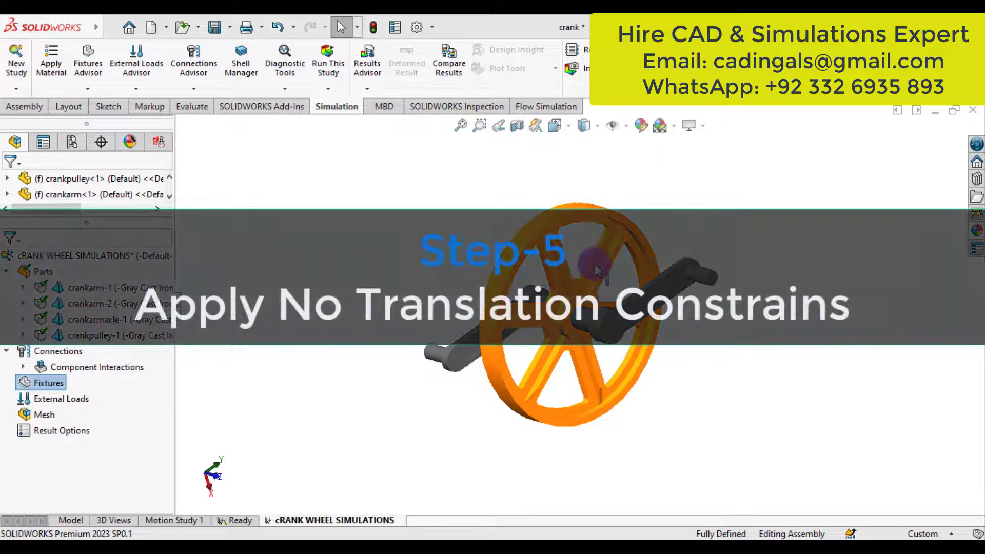
Start a Fixed Geometry fixture and select the crank pulley's outer rim face
right_click(32, 381)
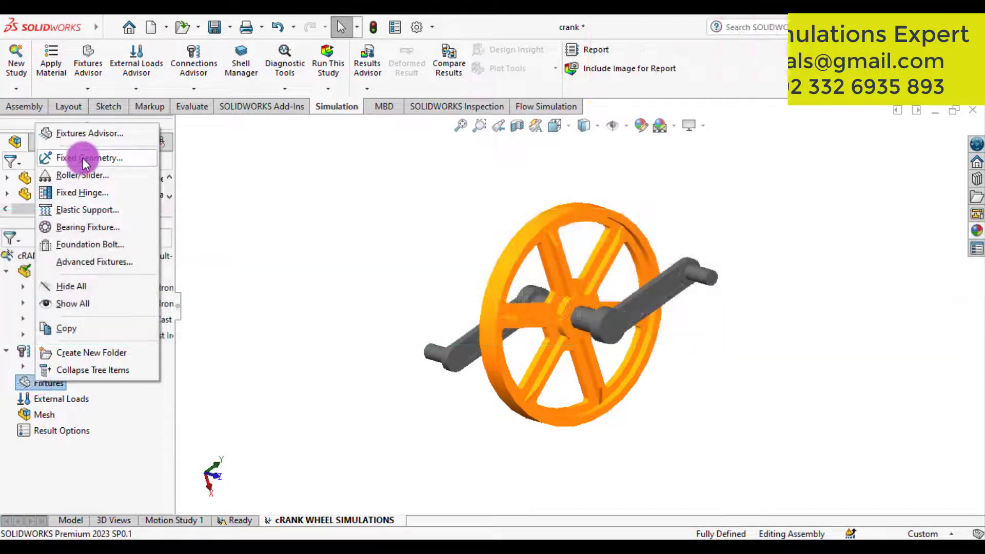
click(82, 158)
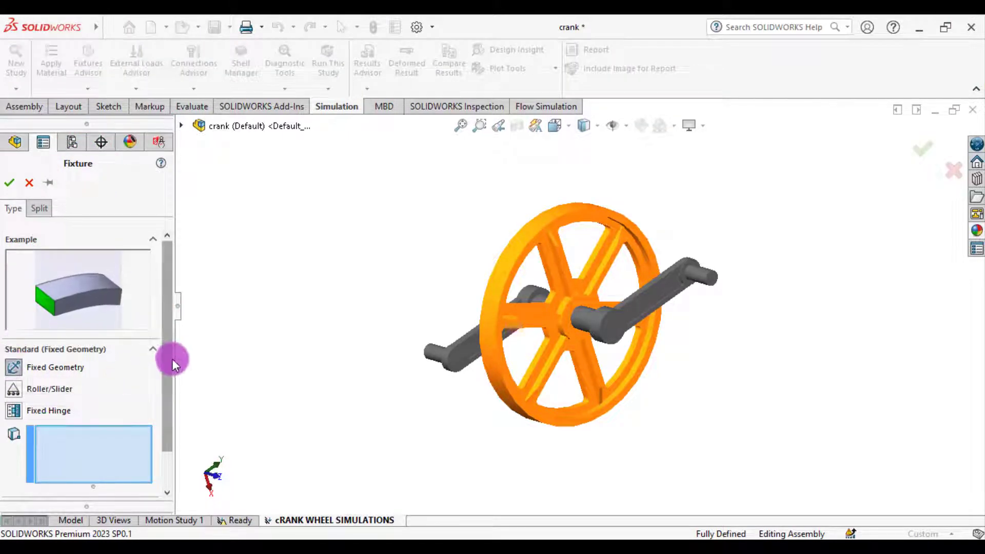
drag(169, 356, 170, 416)
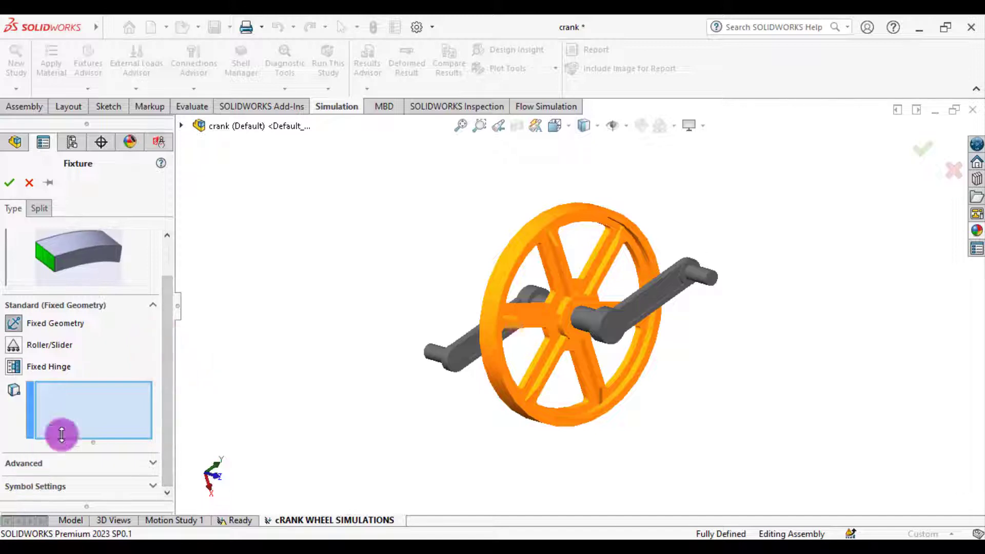
click(496, 286)
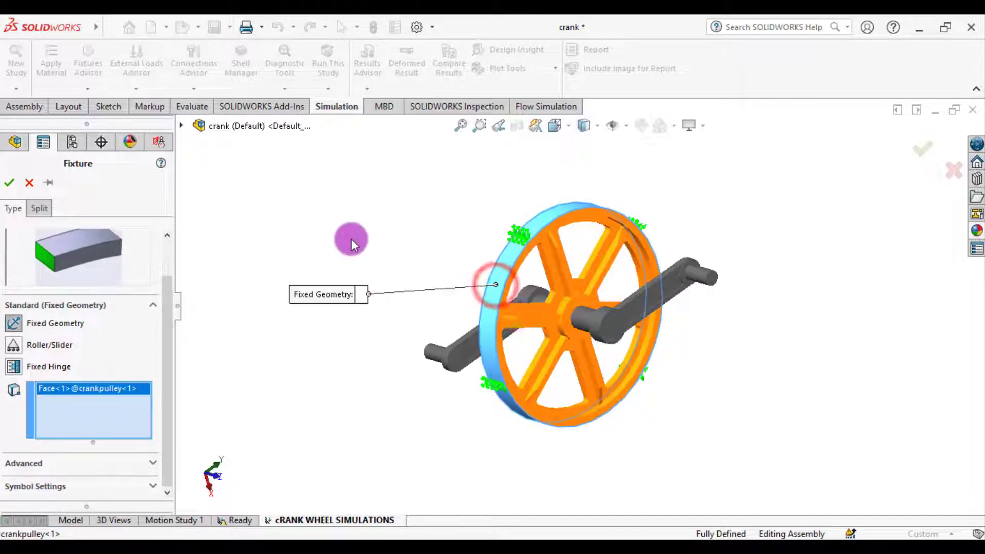
middle_drag(349, 238, 383, 272)
scroll(580, 243, down, 5)
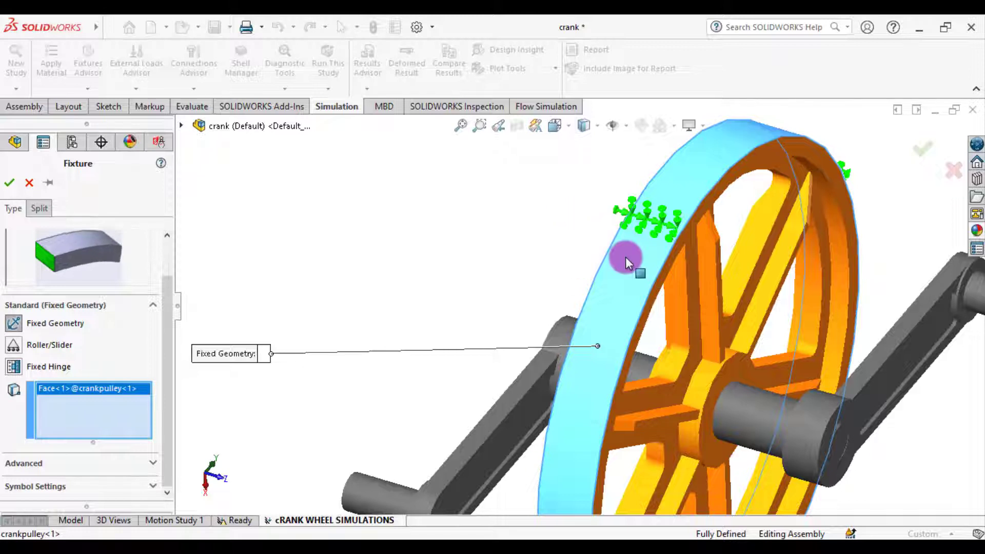
scroll(527, 251, up, 5)
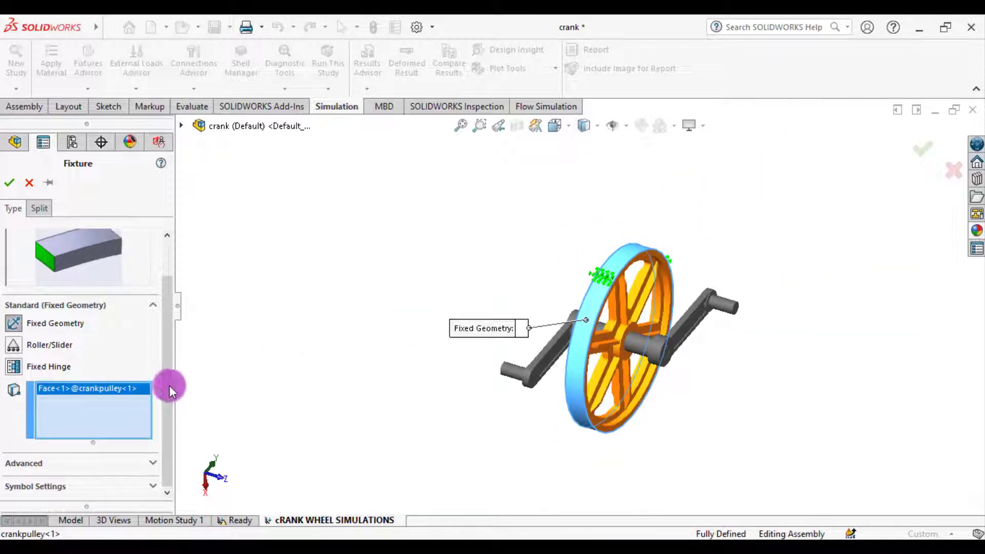
Change the fixture on the pulley rim to the advanced Use Reference Geometry type with Plane1 as the direction reference
click(168, 382)
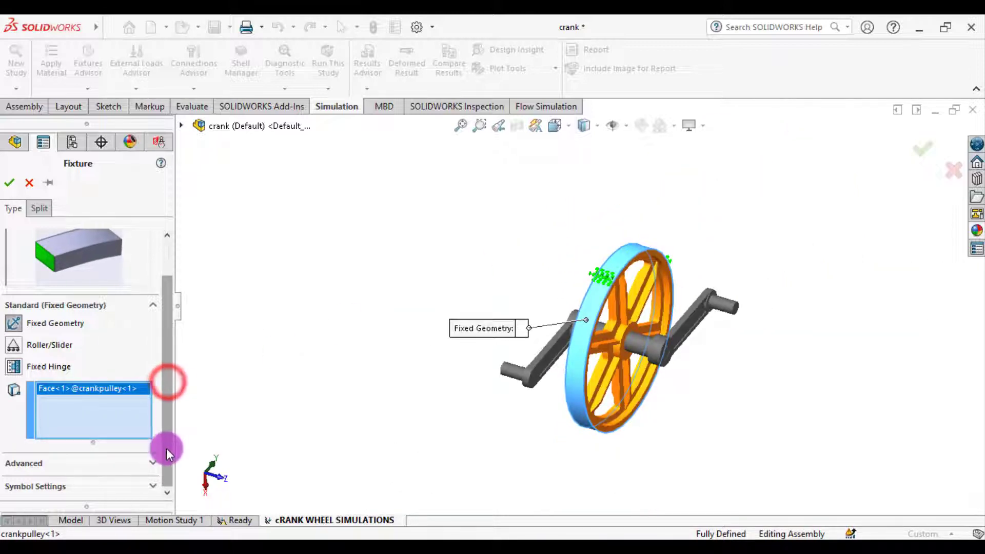
click(49, 463)
drag(169, 374, 161, 462)
click(63, 358)
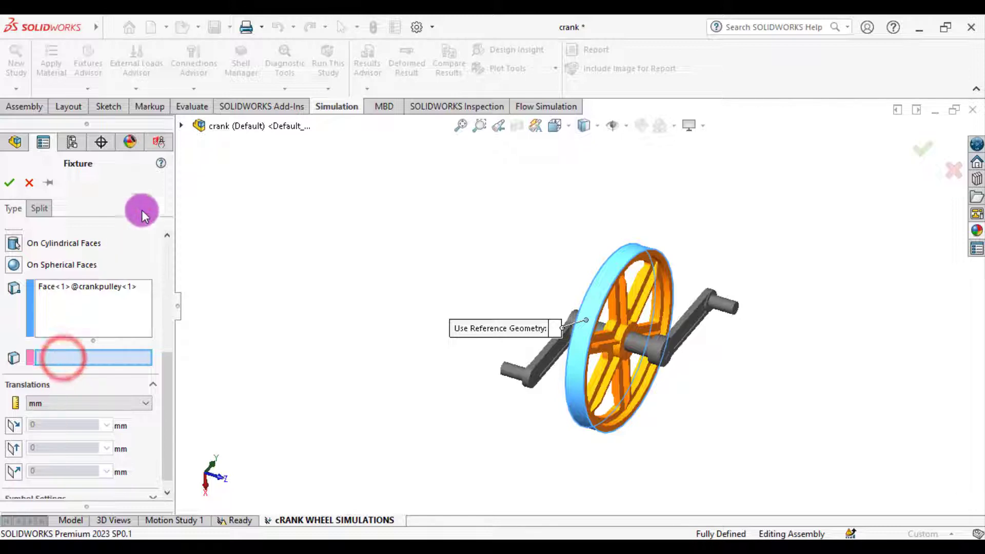
click(181, 126)
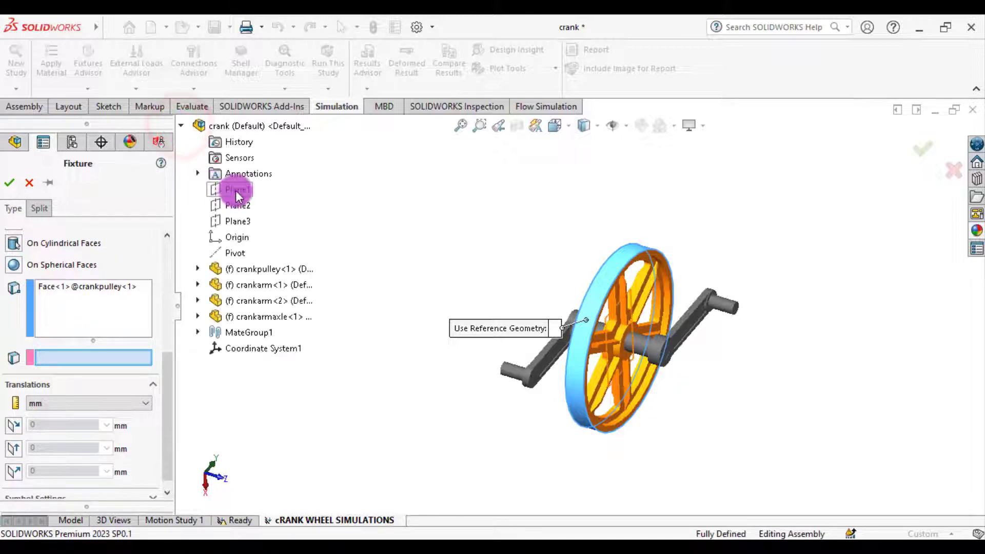
click(239, 189)
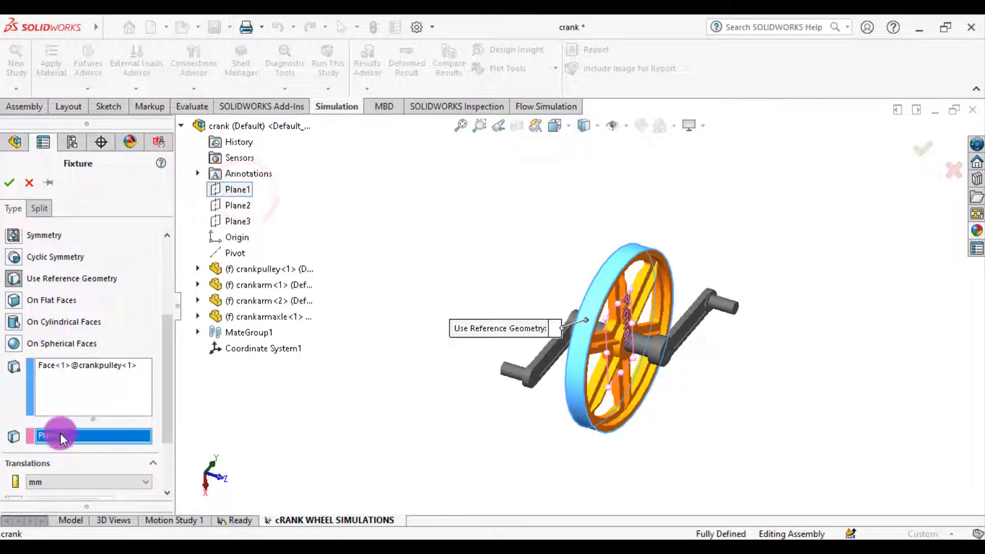
Restrain the fixture's translations to 0 mm along both plane directions and normal to the plane, and accept the fixture
drag(165, 395, 169, 444)
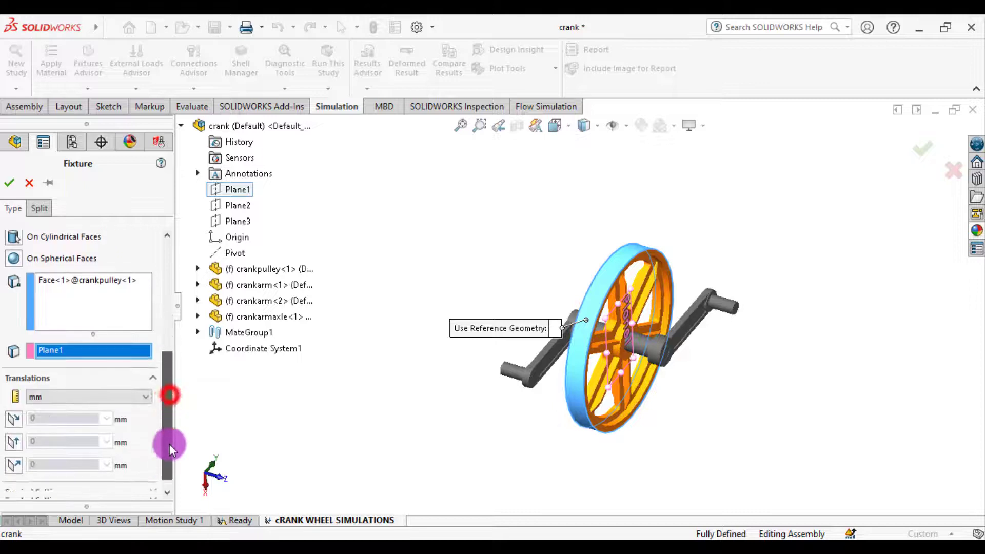
click(19, 416)
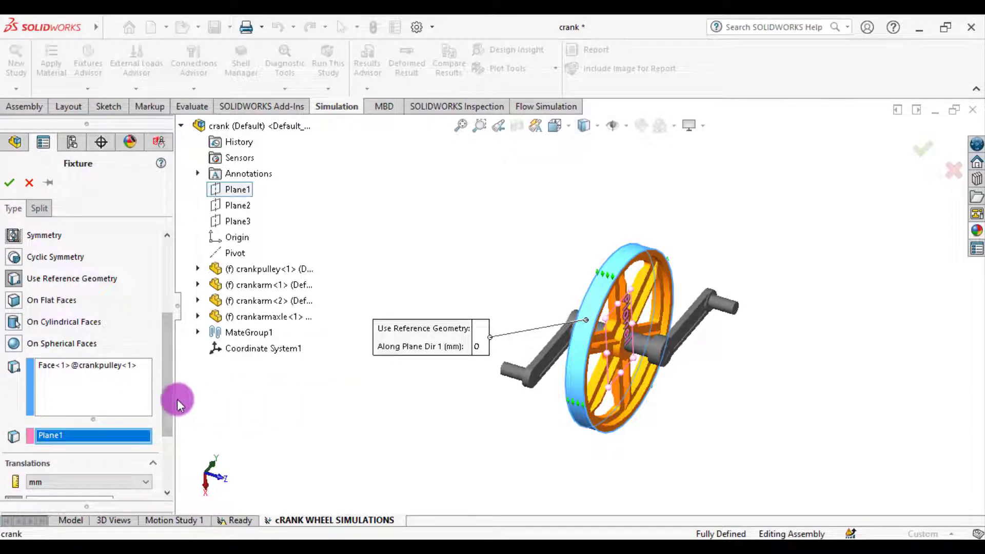
drag(166, 398, 158, 447)
click(11, 438)
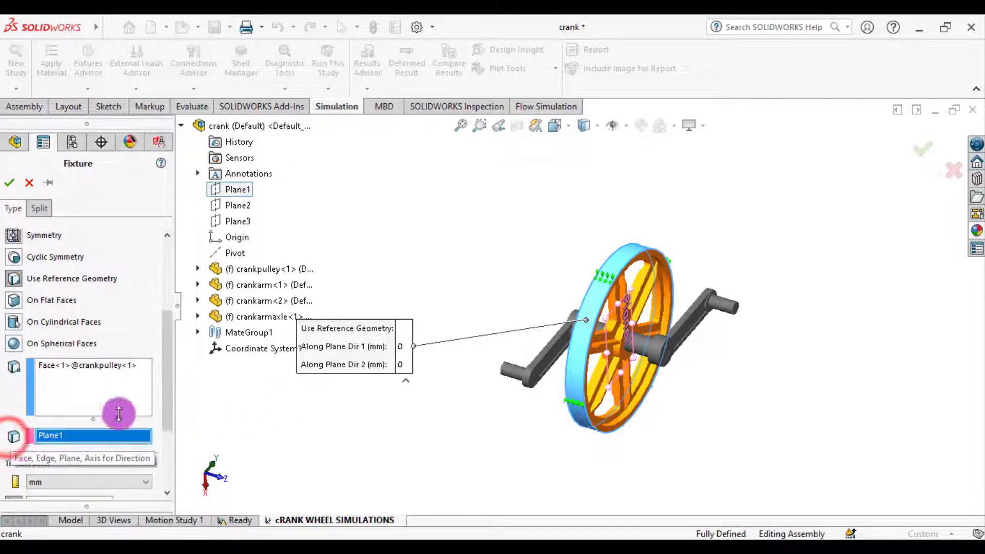
drag(170, 387, 170, 445)
click(16, 460)
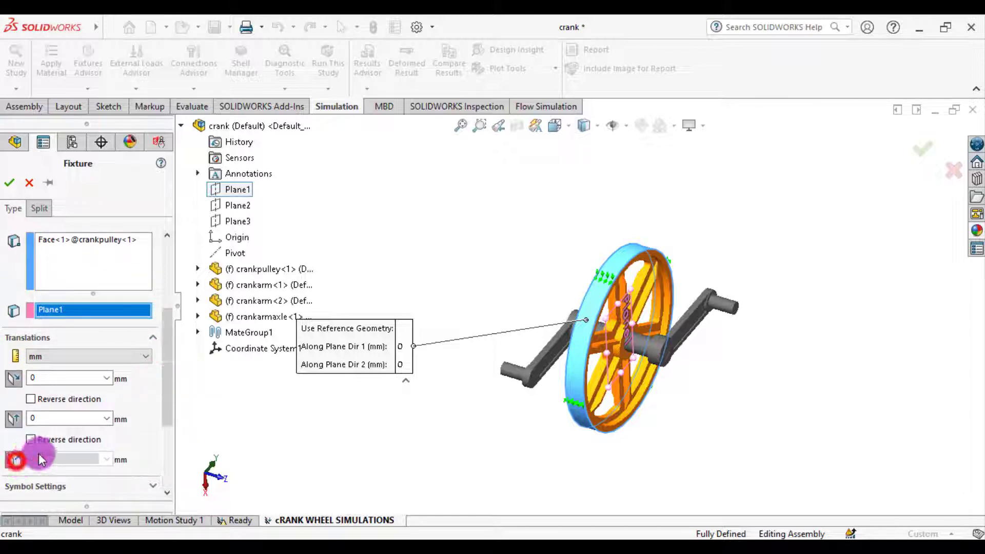
drag(163, 393, 167, 450)
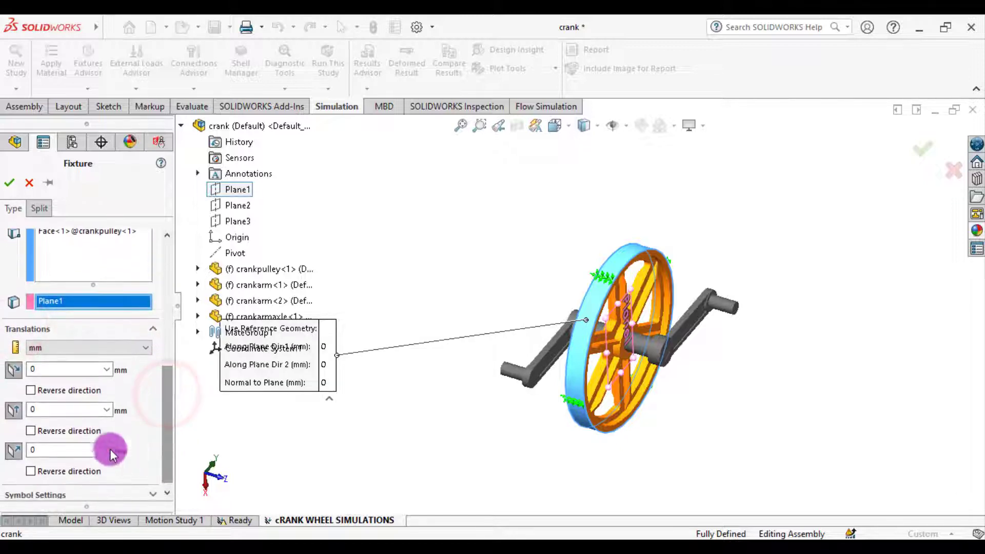
click(10, 182)
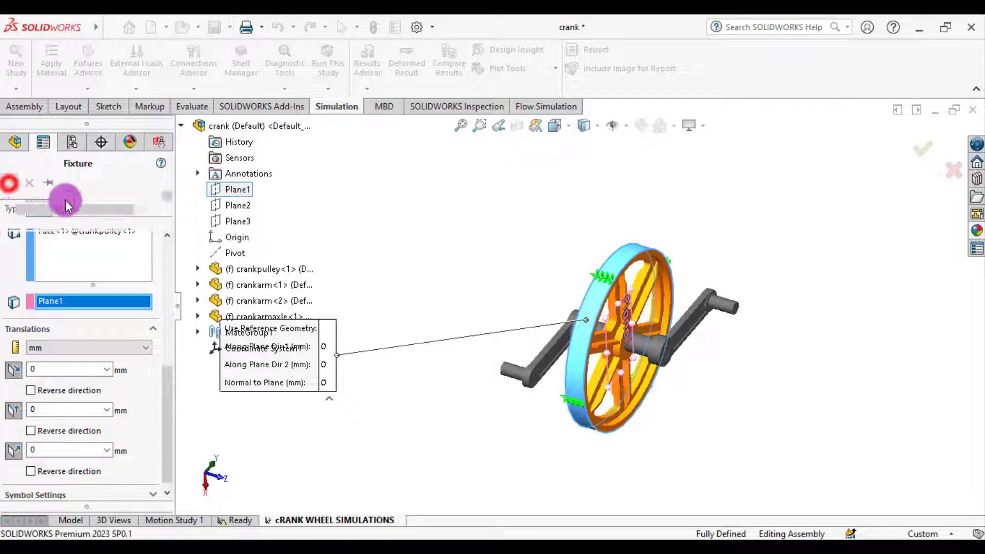
Start a force load on the first crank arm's cylindrical handle face, with a selected direction referenced to Plane3
scroll(570, 307, down, 3)
scroll(586, 312, up, 5)
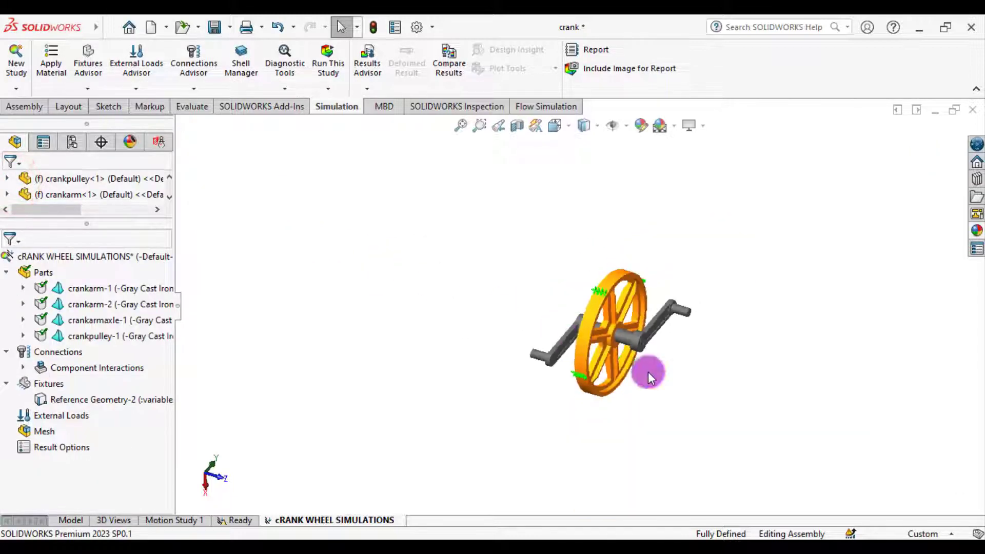
middle_drag(648, 377, 906, 359)
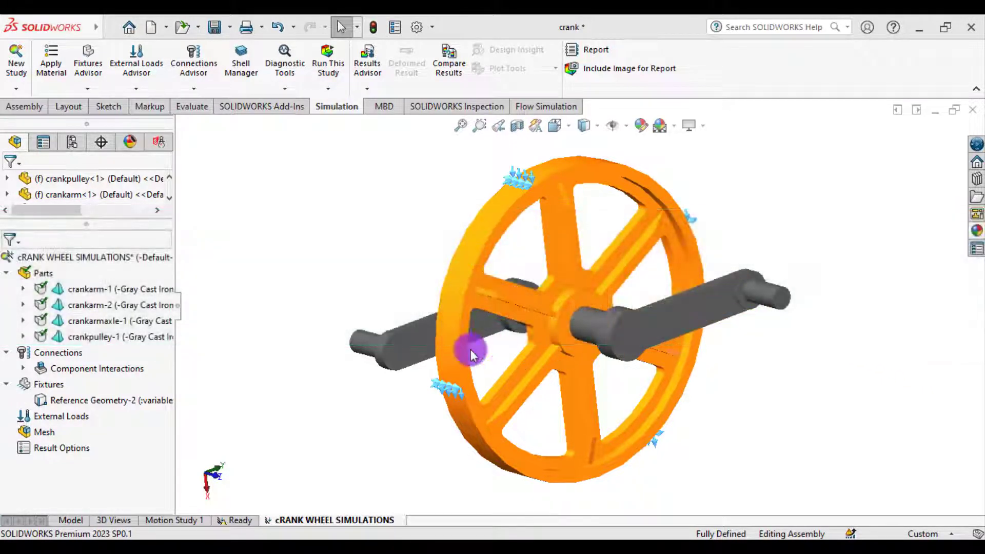
right_click(60, 418)
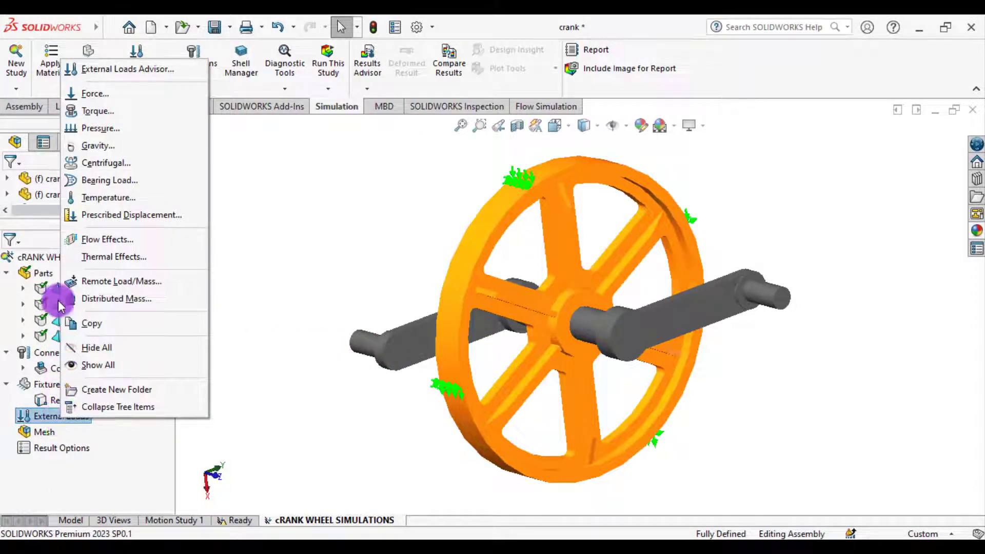
click(80, 95)
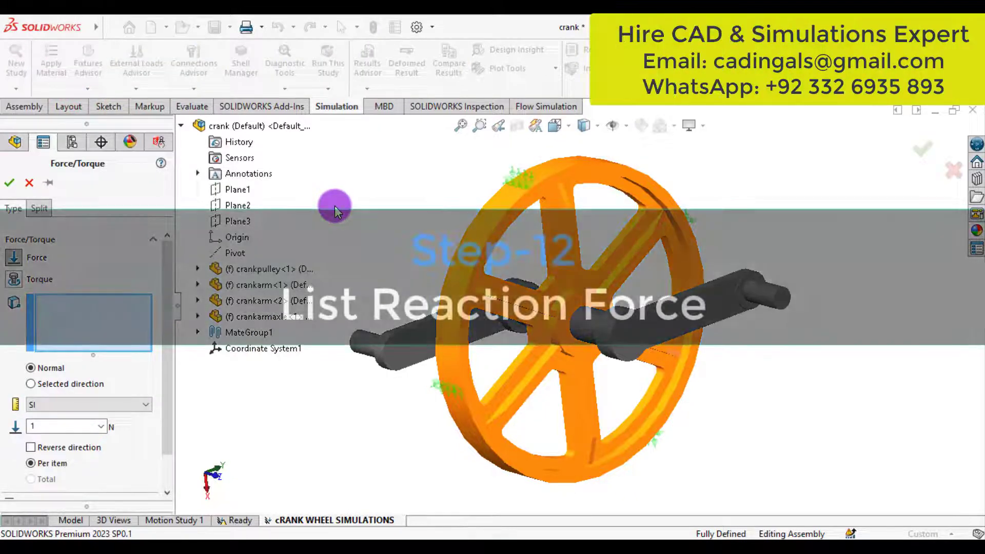
click(764, 303)
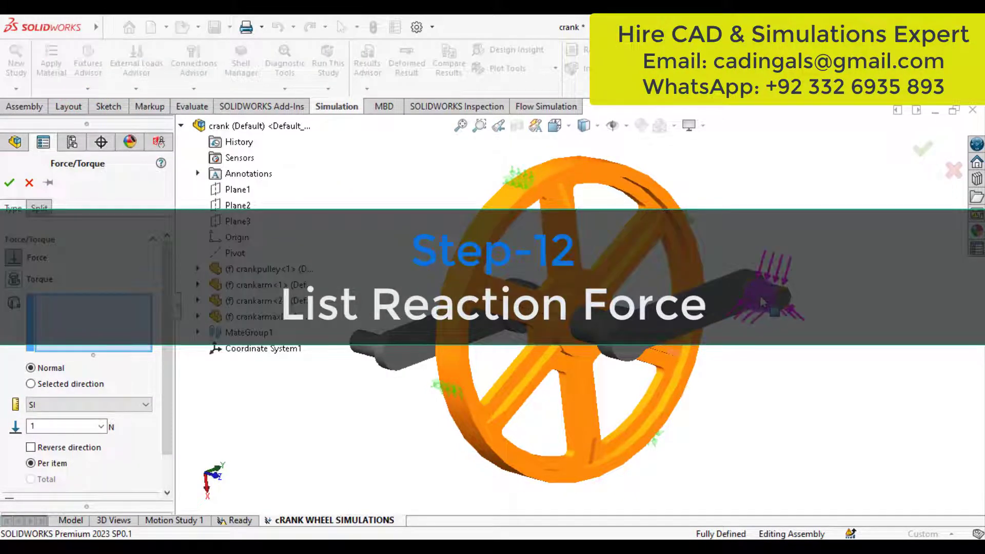
click(32, 385)
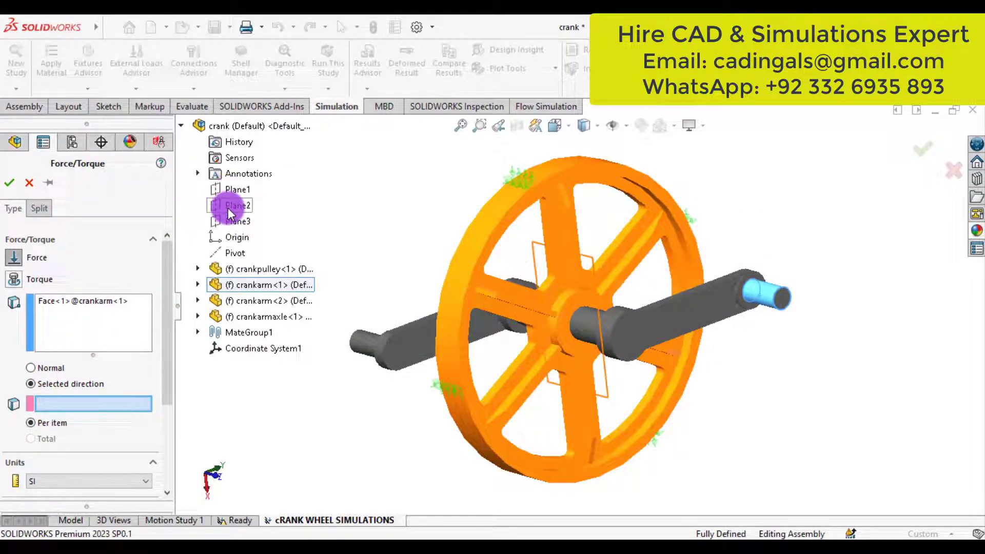
click(229, 220)
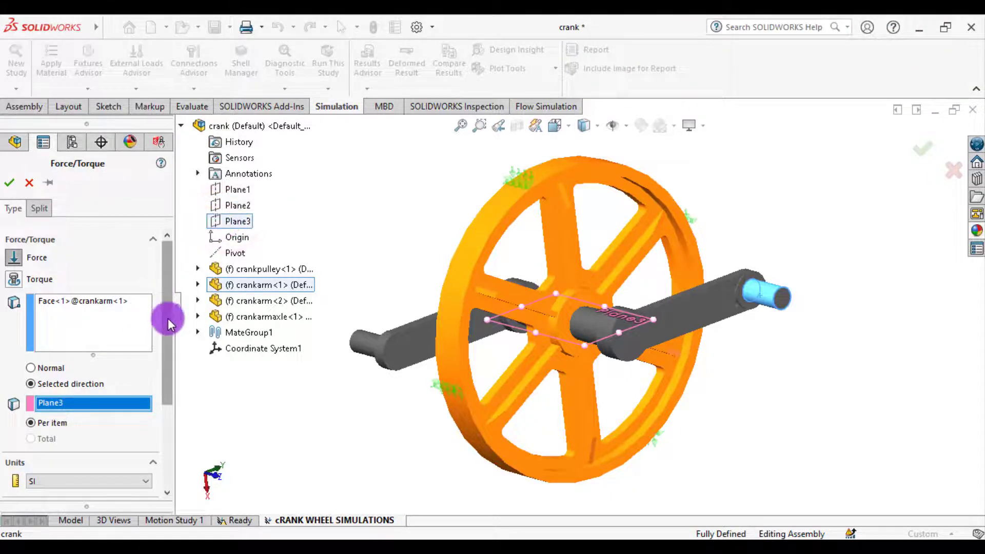
Set the force load's units to English (IPS)
drag(169, 354, 171, 408)
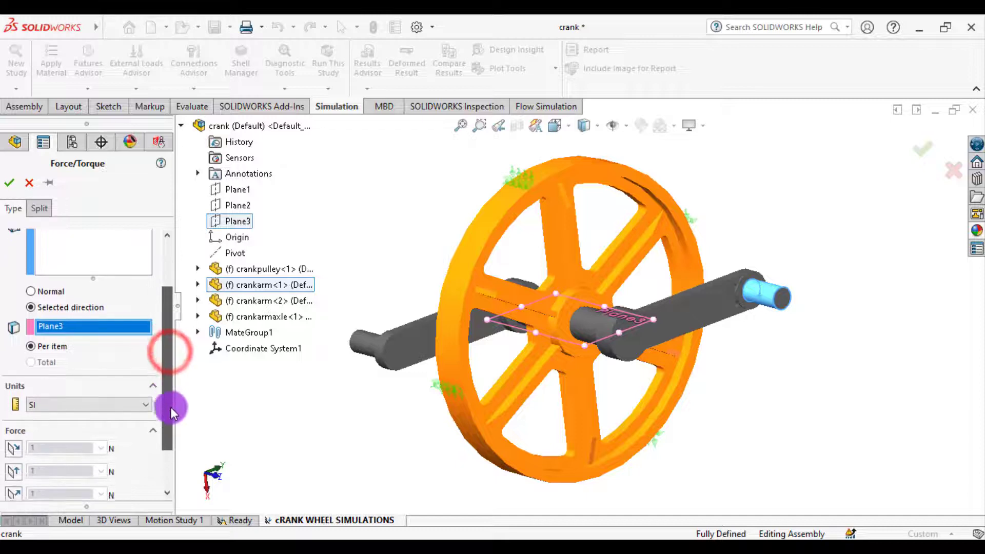
click(110, 387)
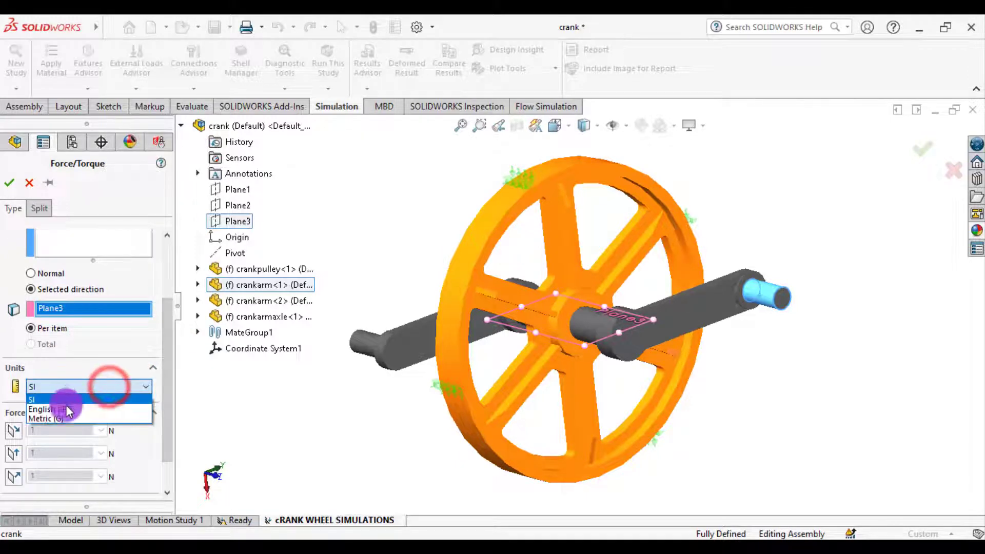
click(66, 401)
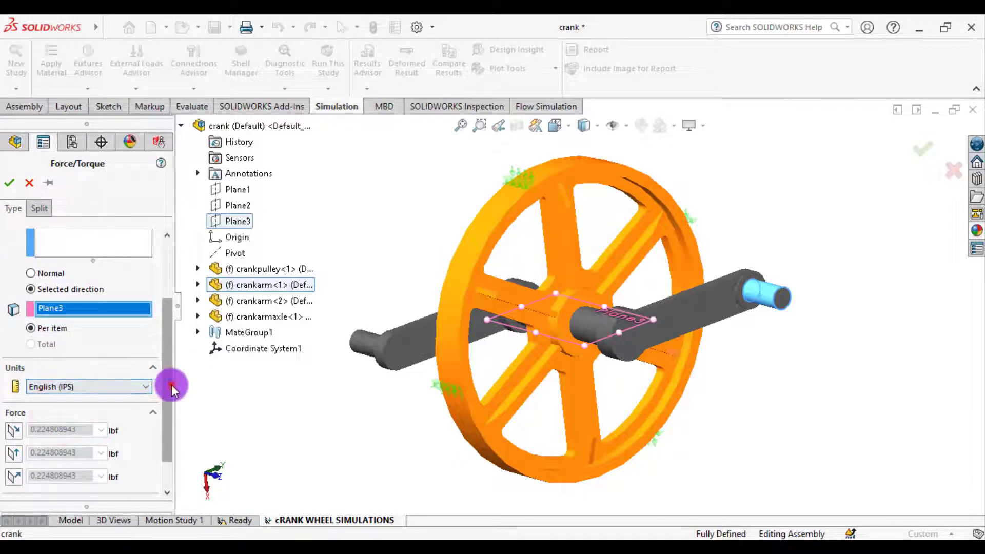
drag(172, 385, 174, 423)
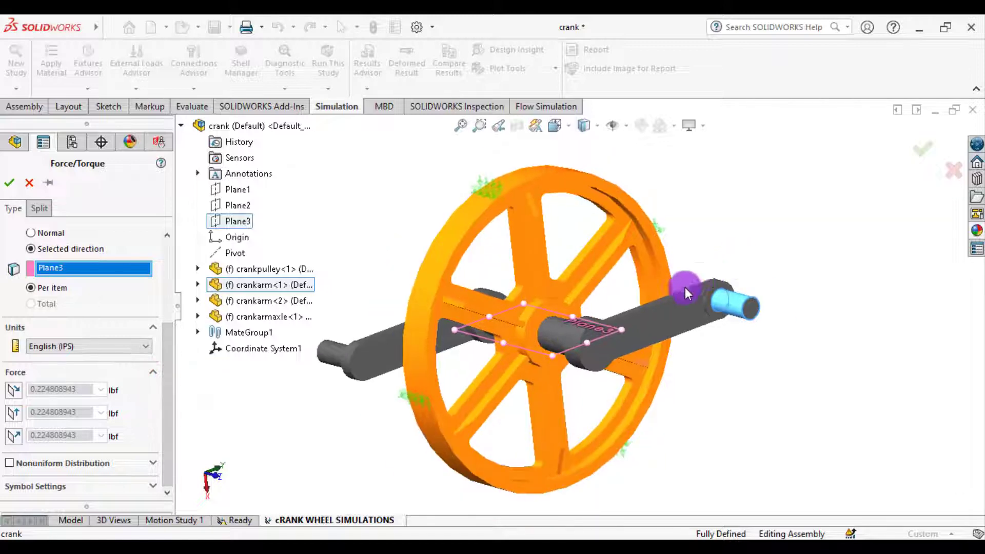
scroll(669, 302, down, 2)
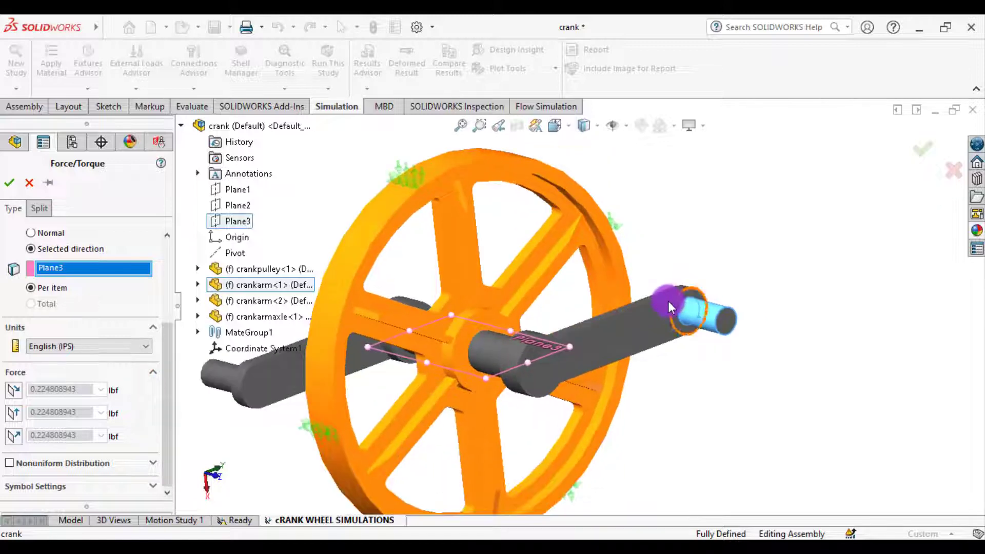
Apply a 200 lbf force normal to Plane3 on the crank arm's handle face and accept the load
click(14, 394)
click(13, 394)
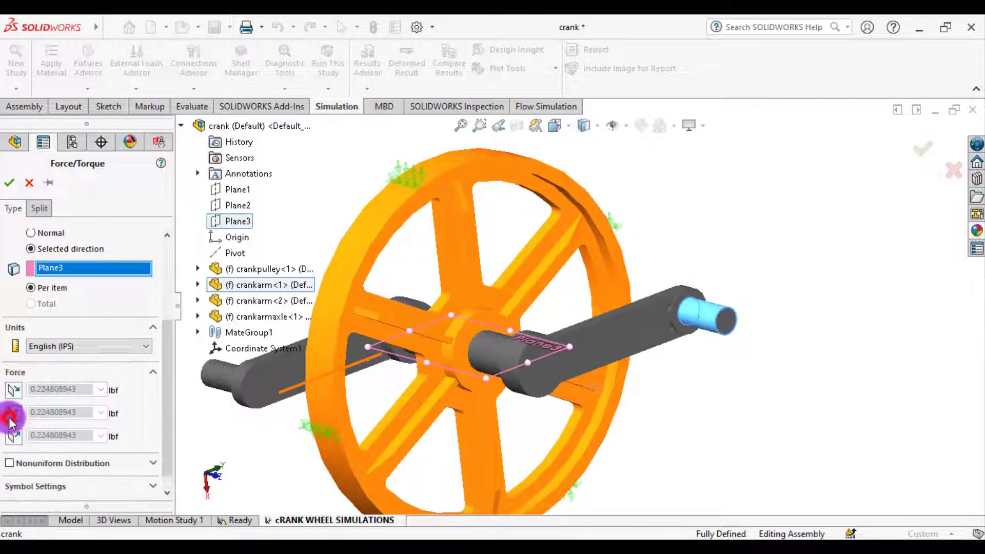
click(9, 417)
click(9, 417)
click(9, 444)
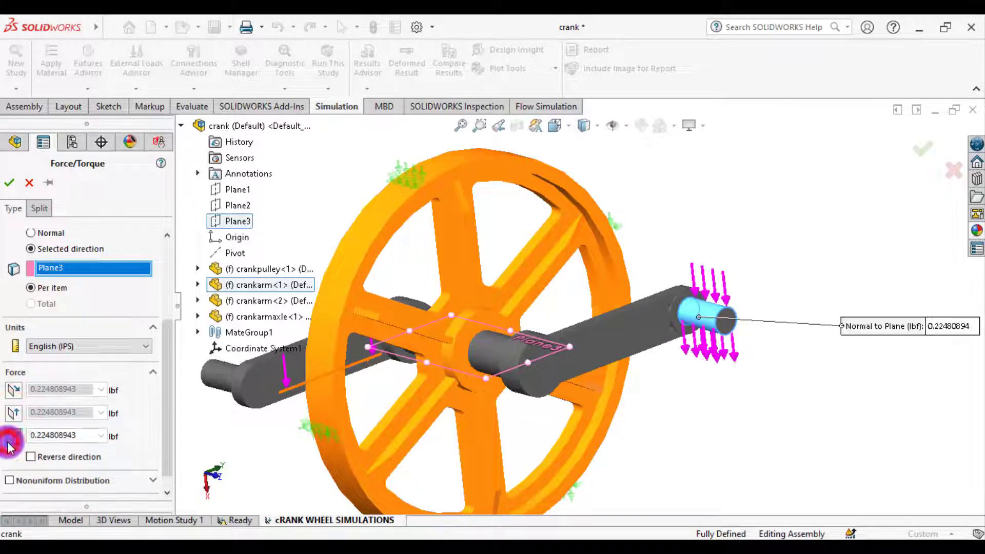
double_click(68, 436)
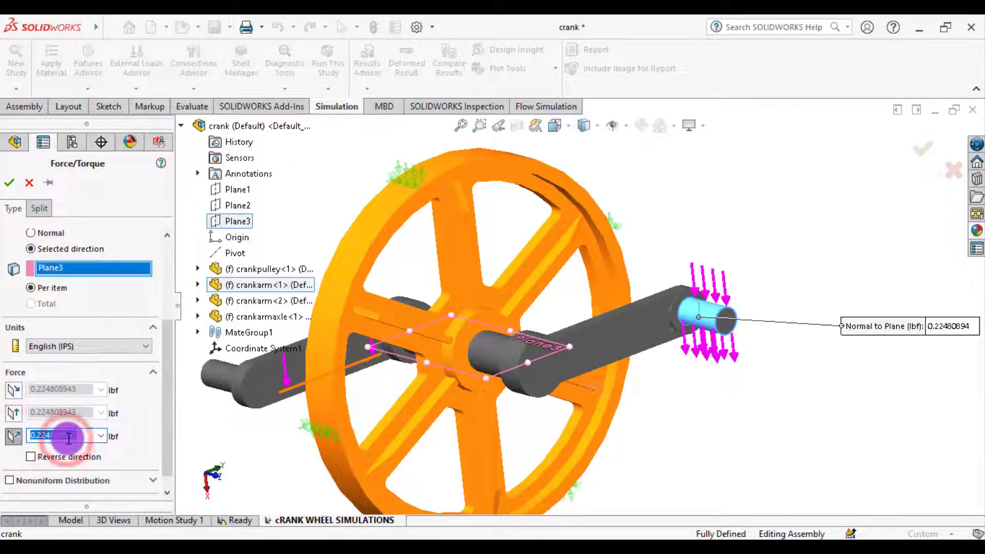
text(200)
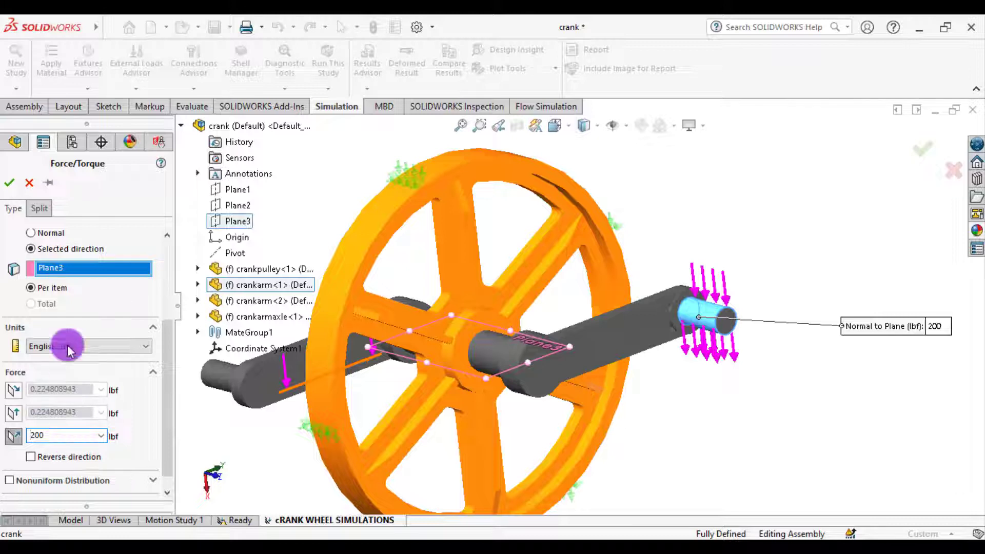
scroll(488, 260, up, 4)
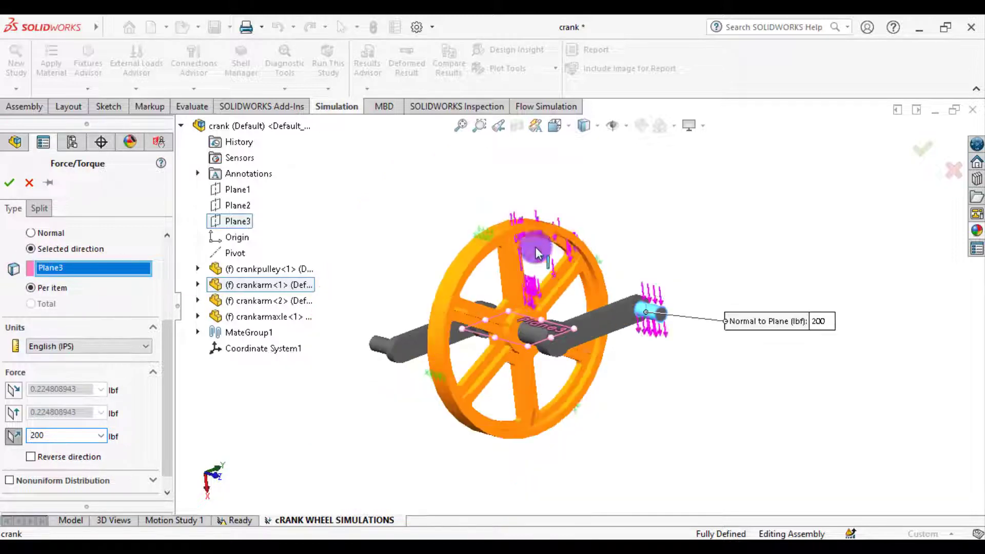
click(9, 183)
click(358, 302)
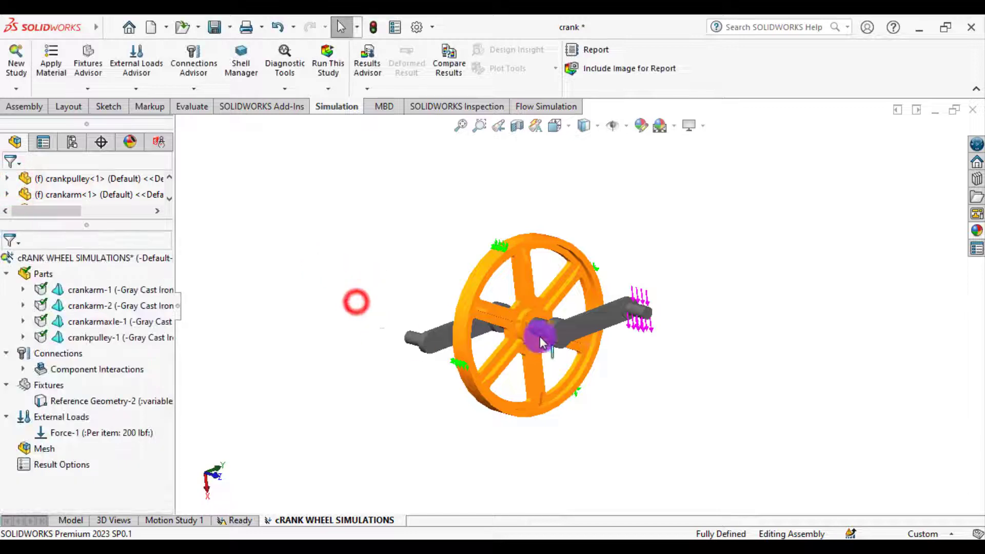
Mesh the assembly with the default mesh density and run the study
scroll(539, 337, down, 1)
mouse_move(535, 336)
middle_down()
mouse_move(567, 348)
mouse_move(544, 331)
middle_up()
scroll(611, 281, down, 3)
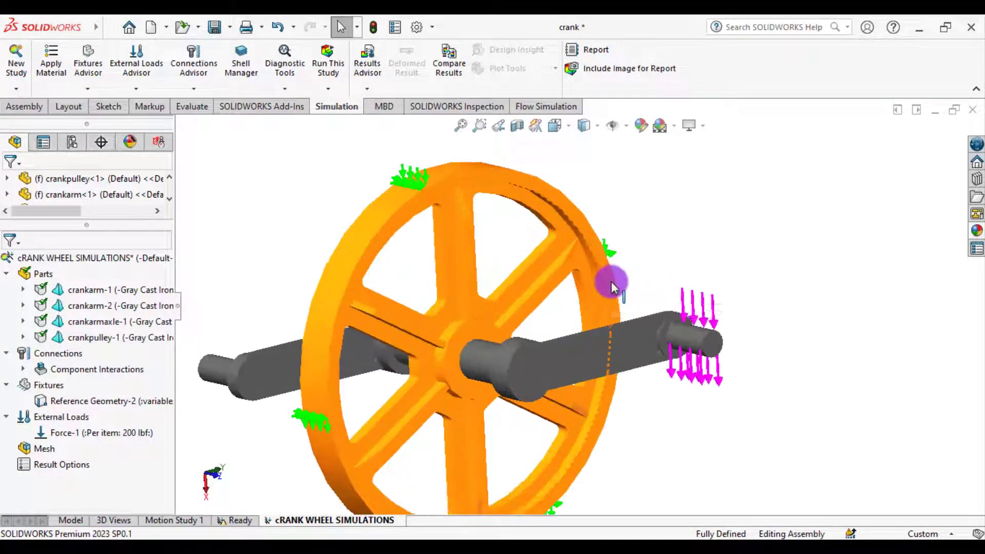
middle_drag(611, 282, 888, 436)
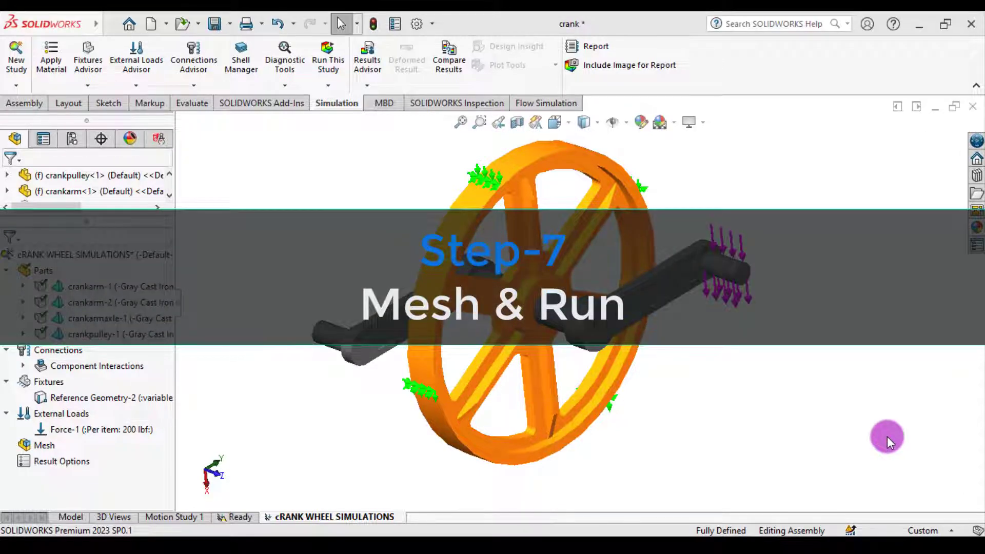
right_click(50, 445)
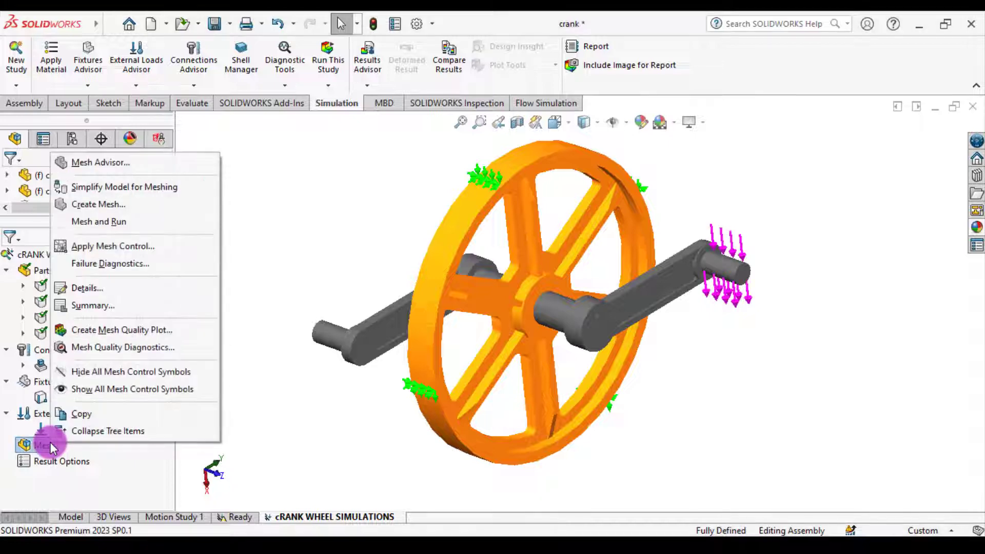
click(93, 205)
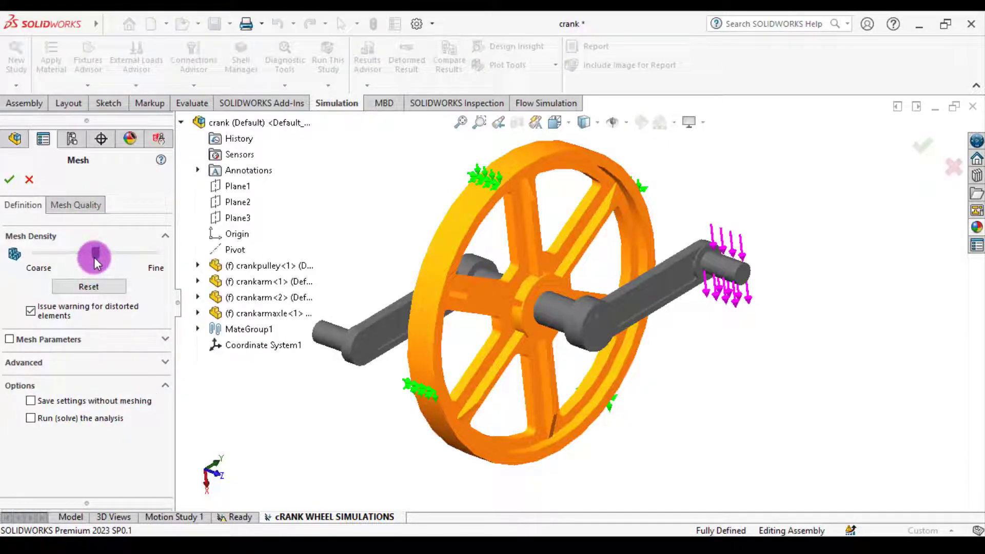
click(10, 180)
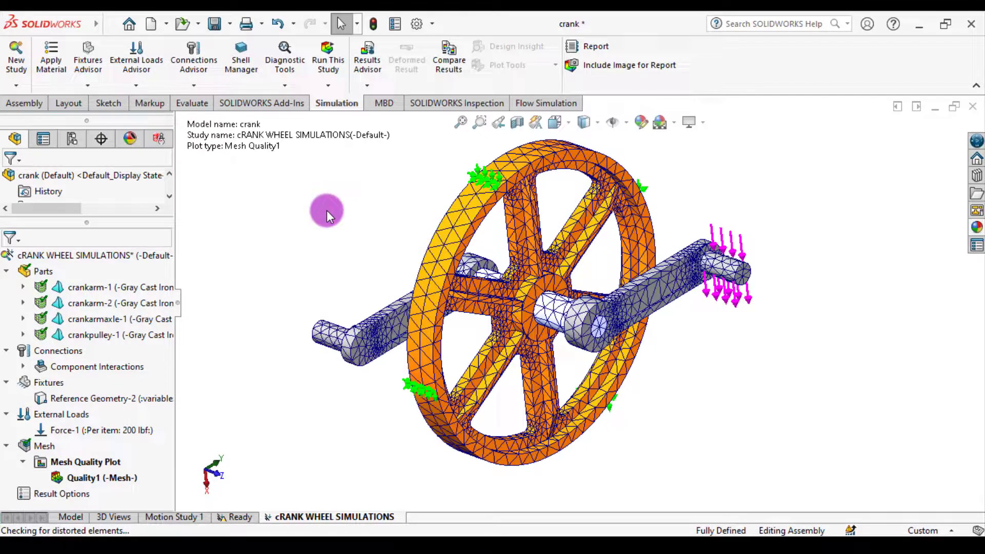
click(328, 58)
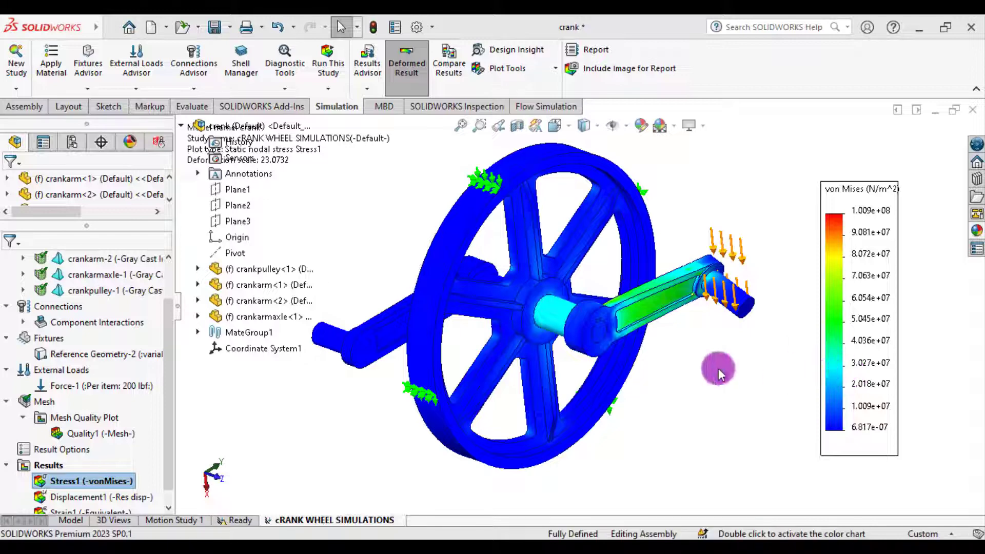
Edit the von Mises stress plot's definition to display stress in psi
right_click(79, 483)
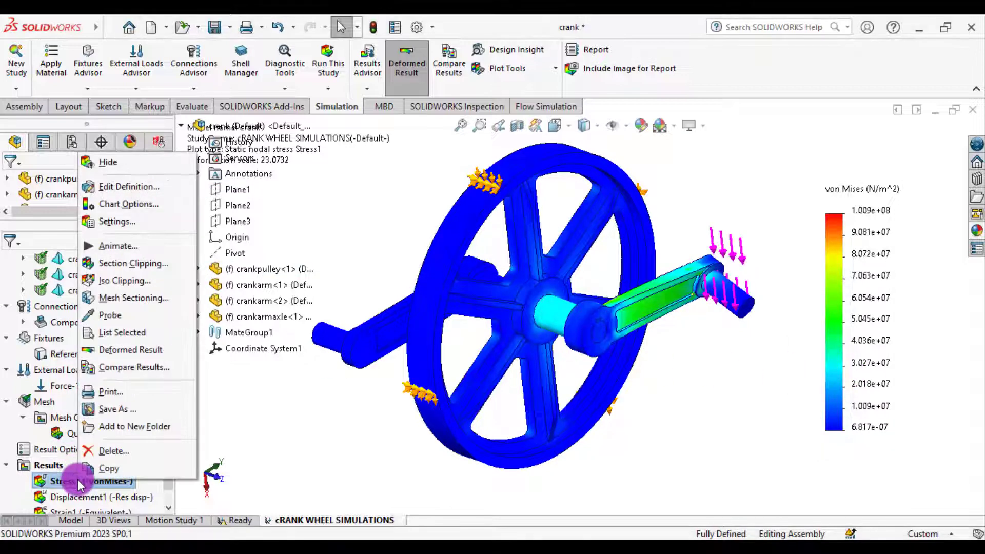
click(125, 186)
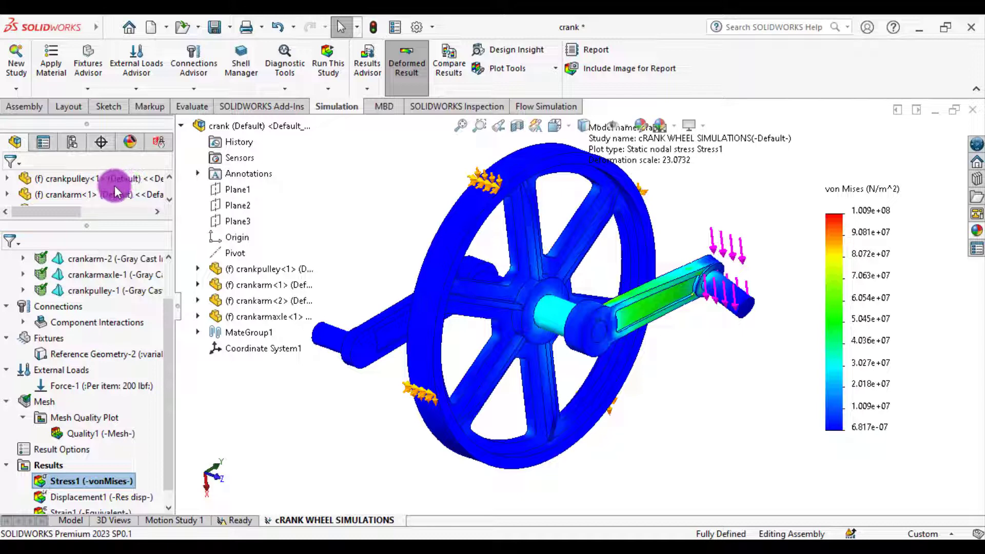
click(76, 279)
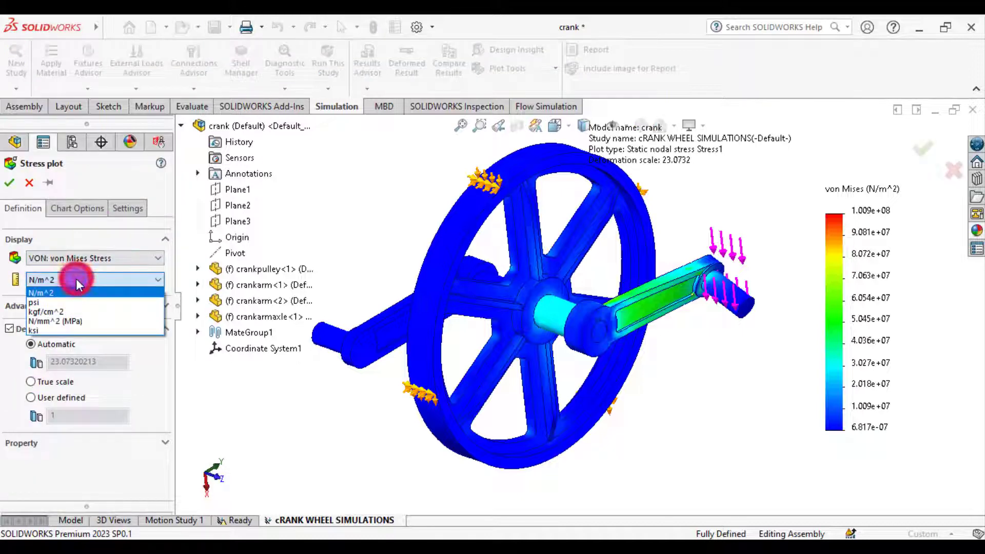
click(59, 306)
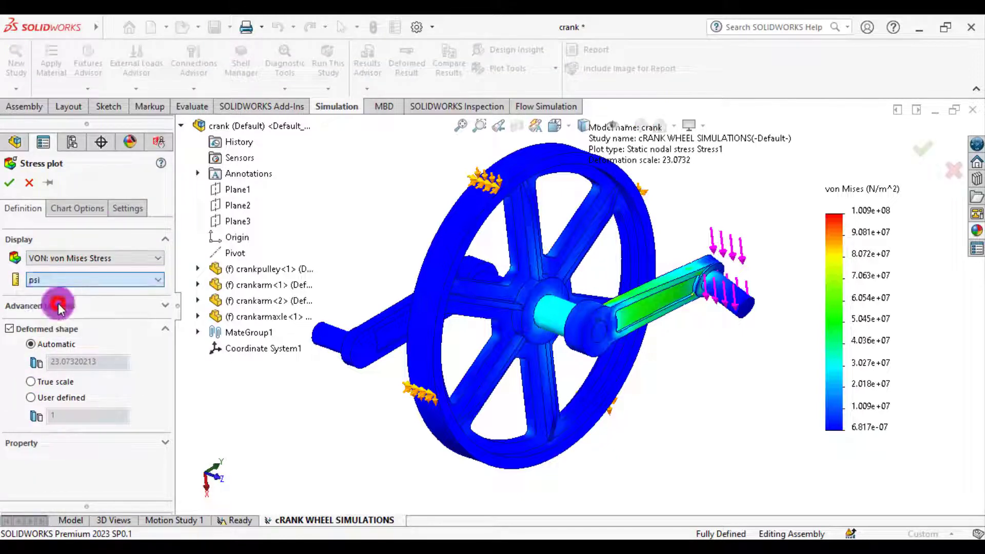
click(11, 183)
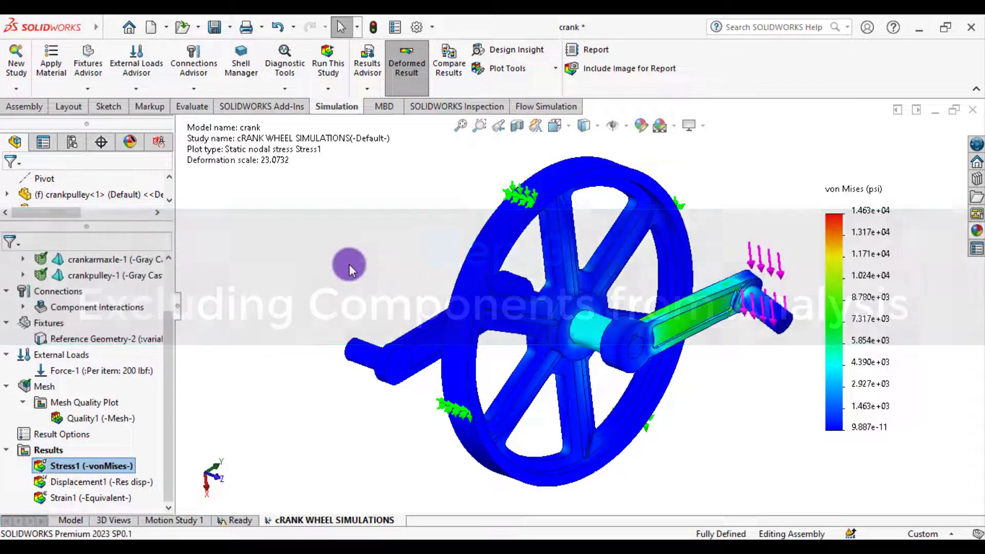
Display the model only, without any result plot
click(369, 91)
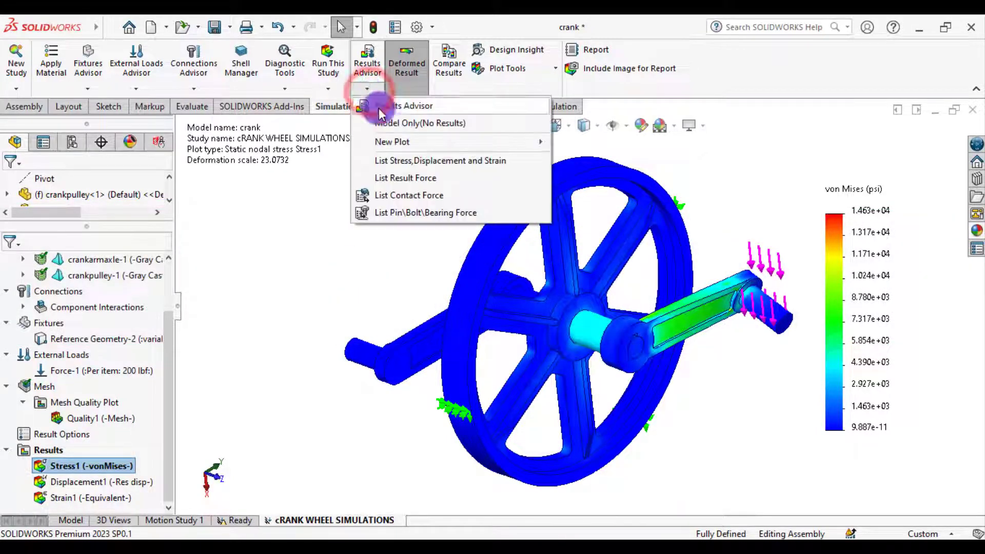
click(385, 119)
click(343, 234)
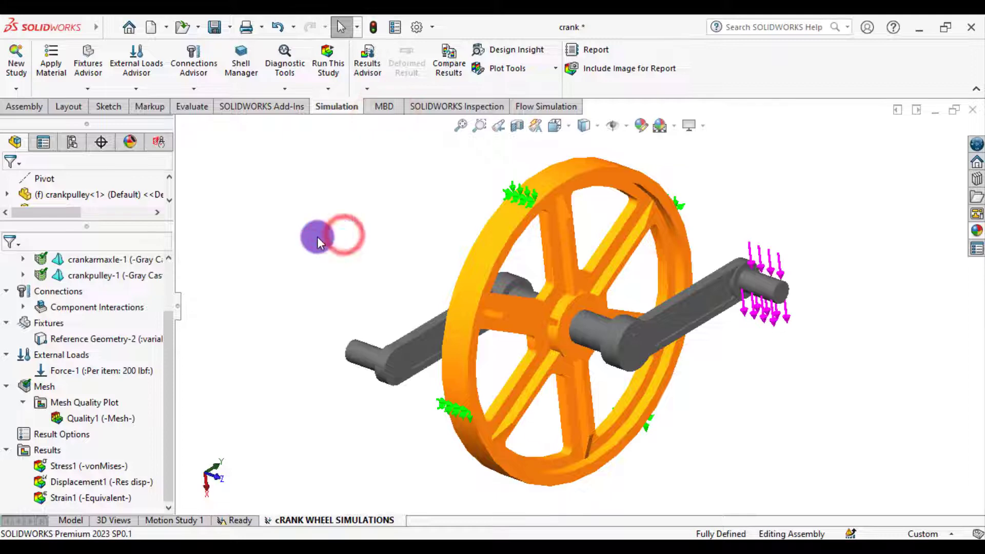
Exclude the crankpulley-1 part from the analysis
mouse_move(117, 334)
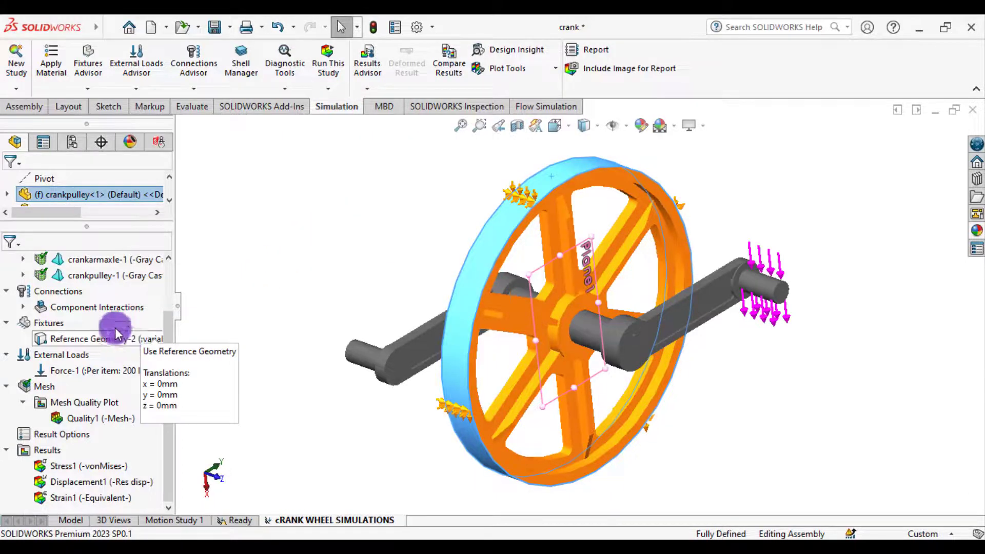
click(85, 276)
right_click(85, 277)
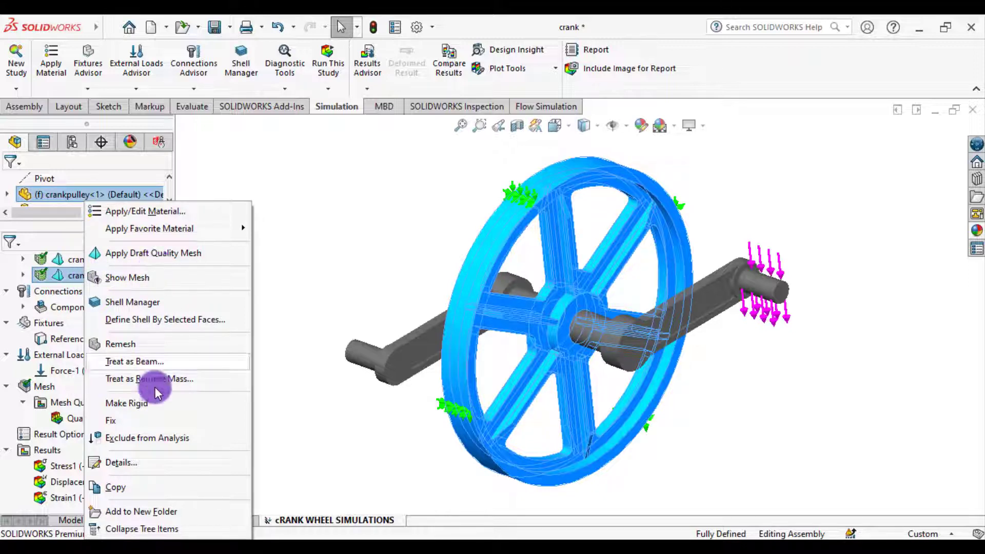
click(151, 439)
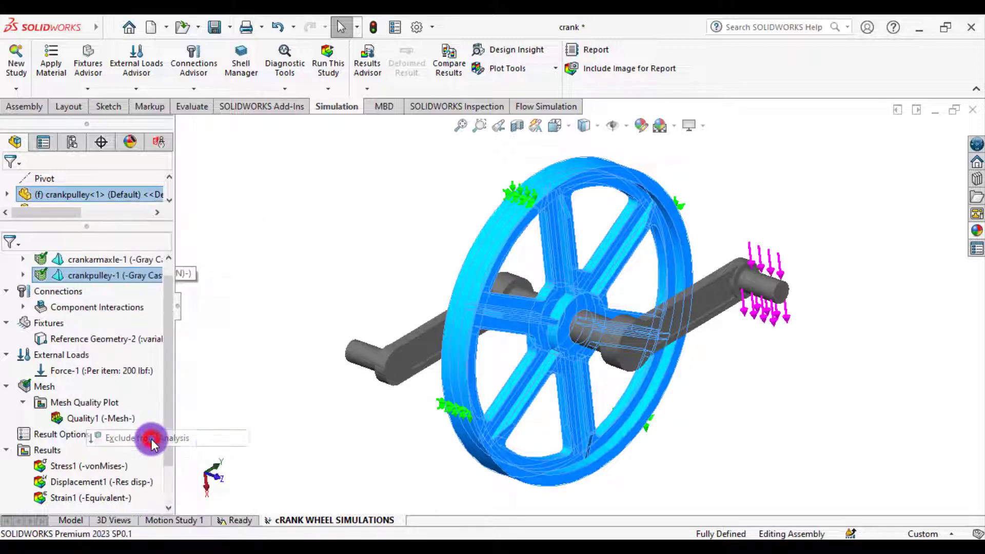
click(279, 433)
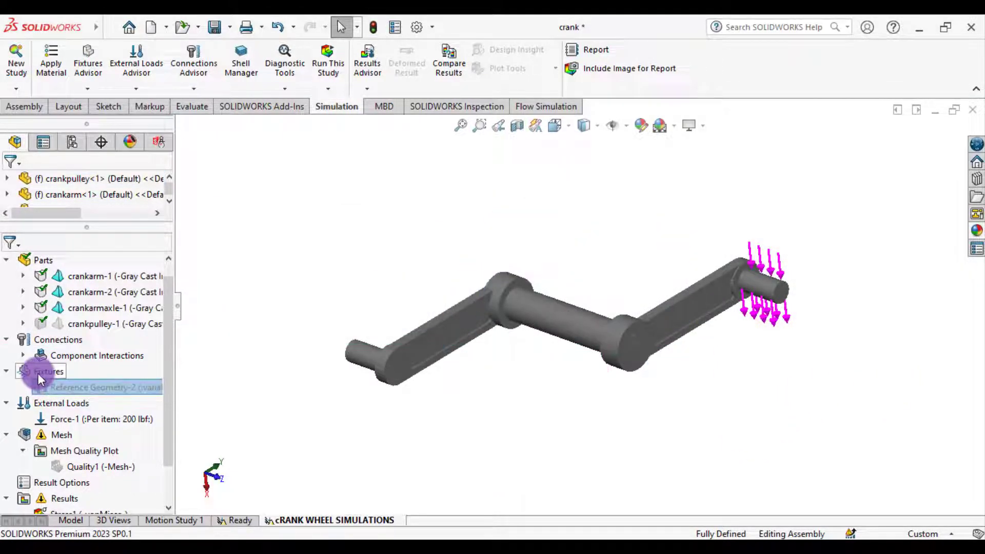
Add a Fixed Geometry fixture to the middle cylindrical face of the crank arm axle and rerun the study
right_click(39, 374)
click(80, 150)
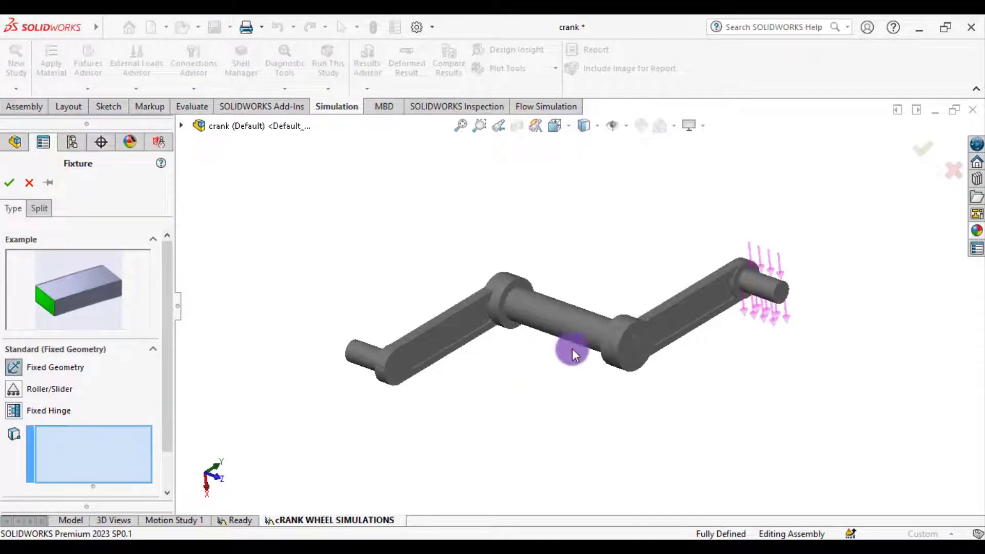
click(561, 319)
click(561, 318)
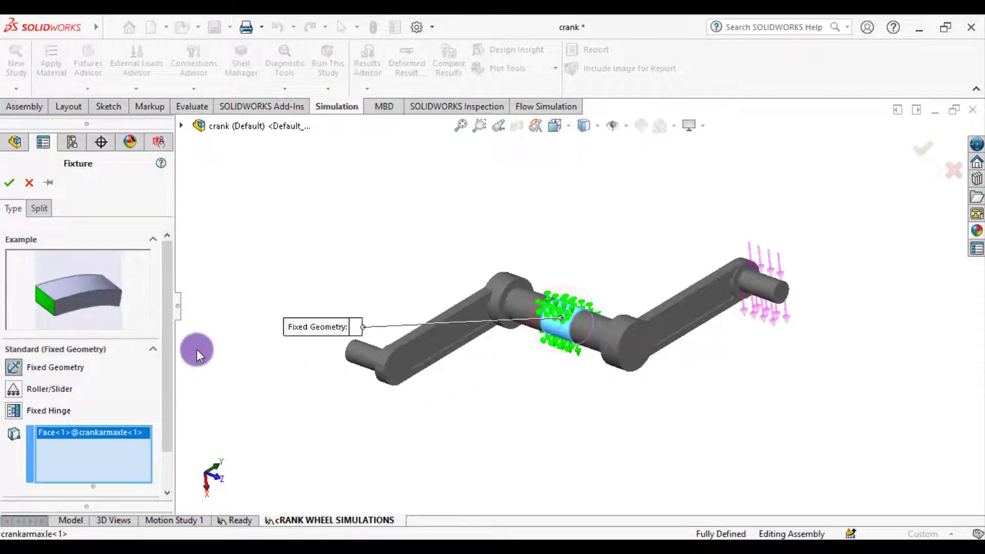
click(10, 182)
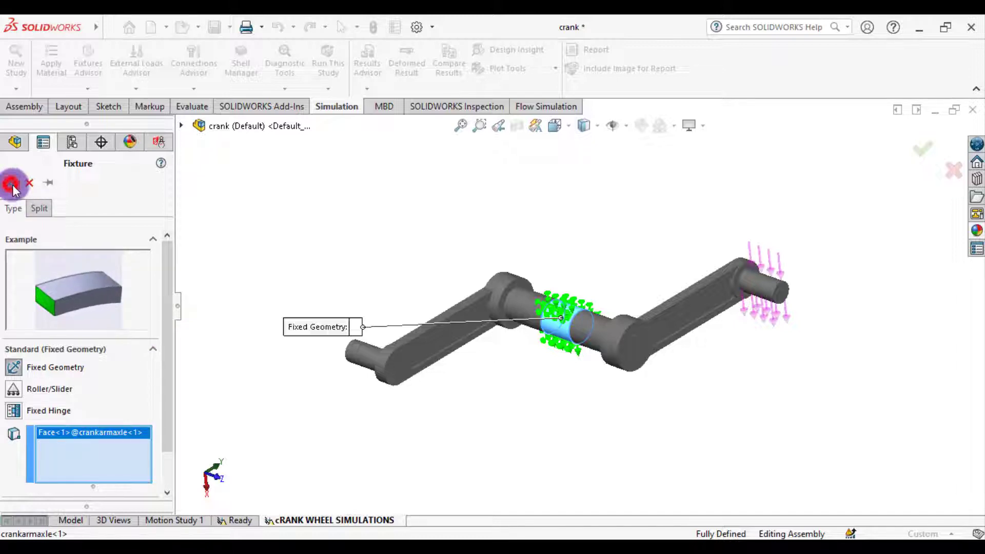
middle_drag(310, 228, 315, 247)
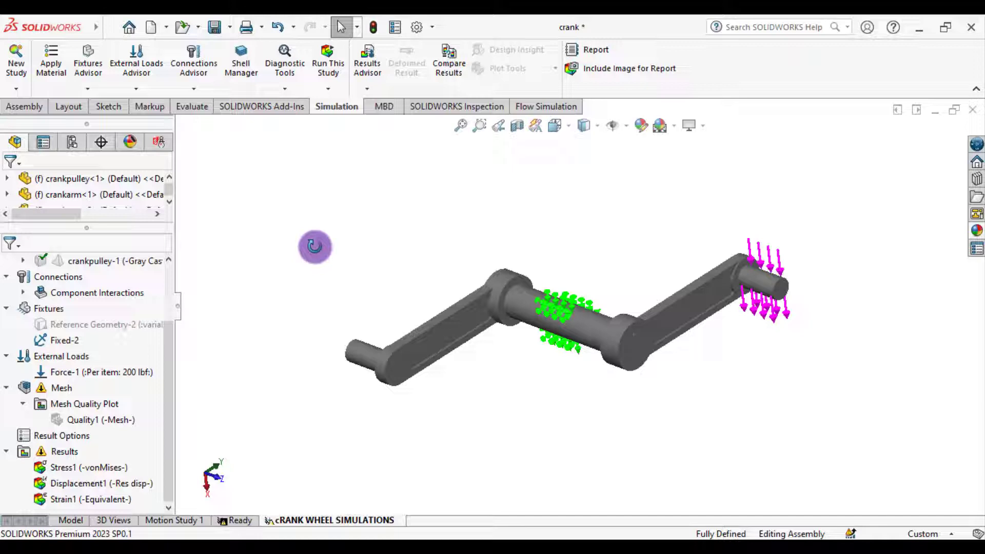
click(327, 63)
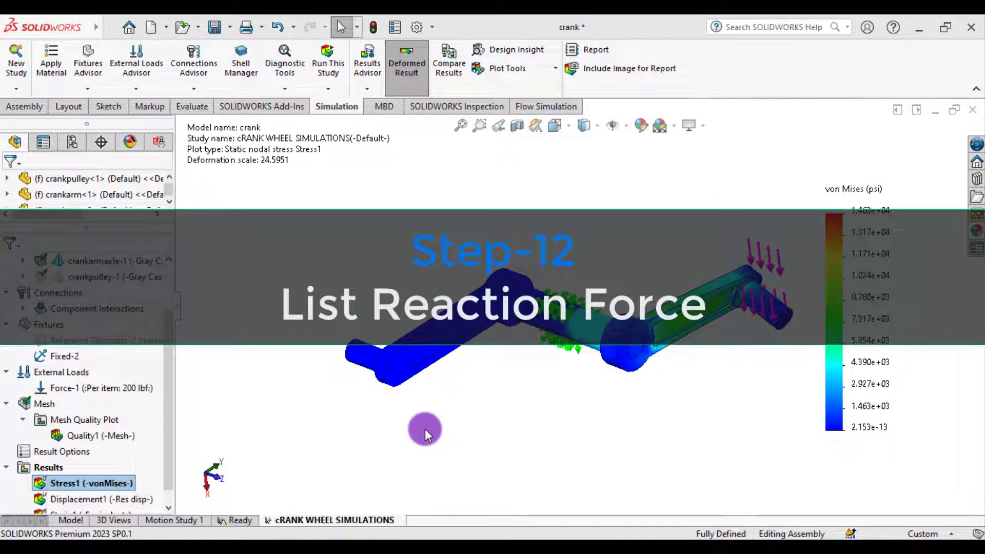
List the reaction force on the axle's fixed middle face in SI units
right_click(48, 467)
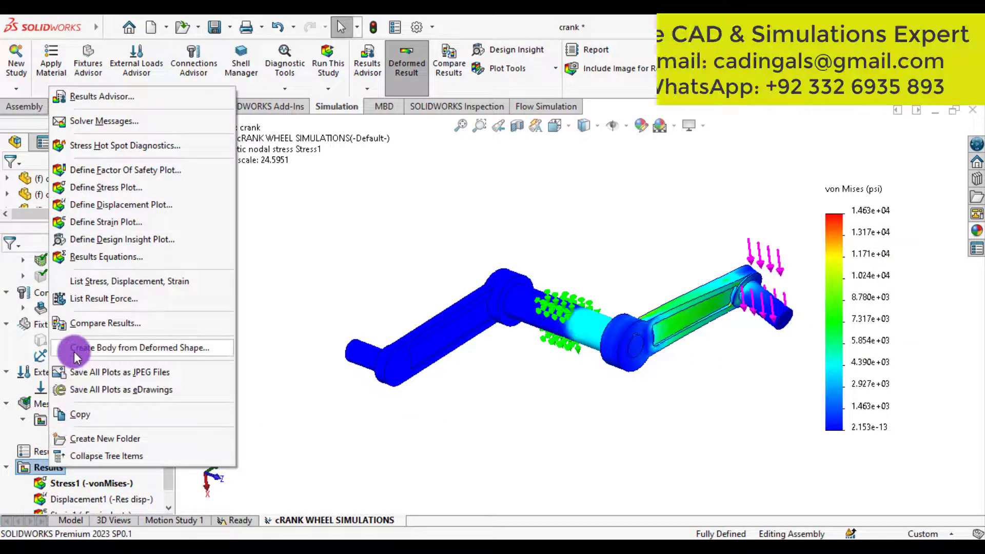
click(101, 299)
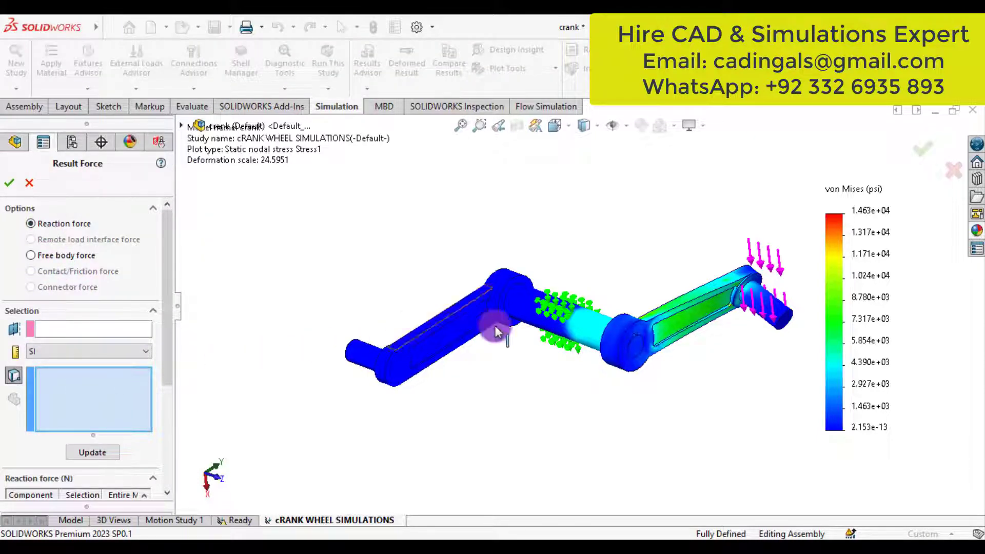
click(566, 327)
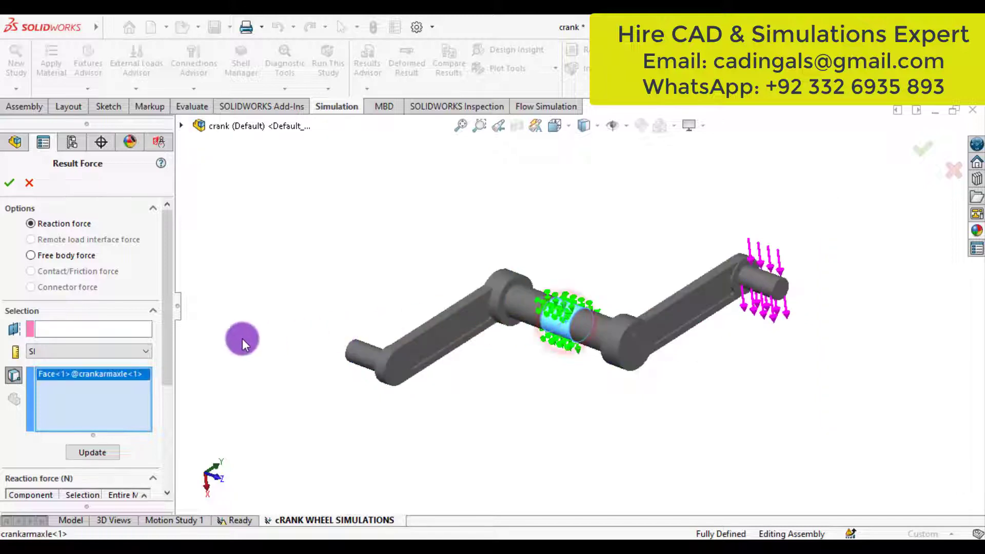
scroll(168, 322, down, 2)
click(101, 414)
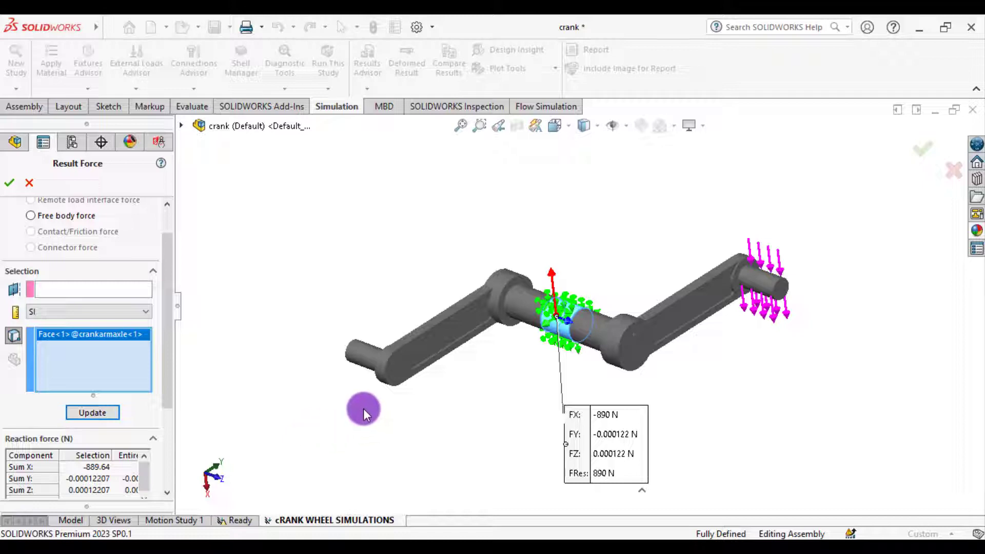
Switch the reaction force listing to English (IPS) units and examine the force components on the axle face
drag(169, 375, 181, 311)
click(138, 352)
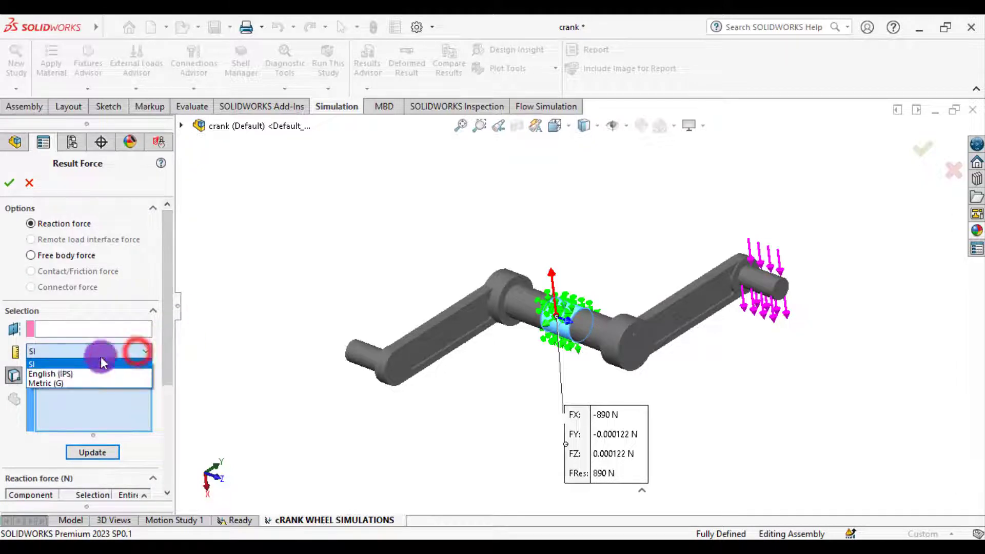
click(57, 375)
middle_drag(442, 420, 459, 391)
scroll(565, 360, down, 3)
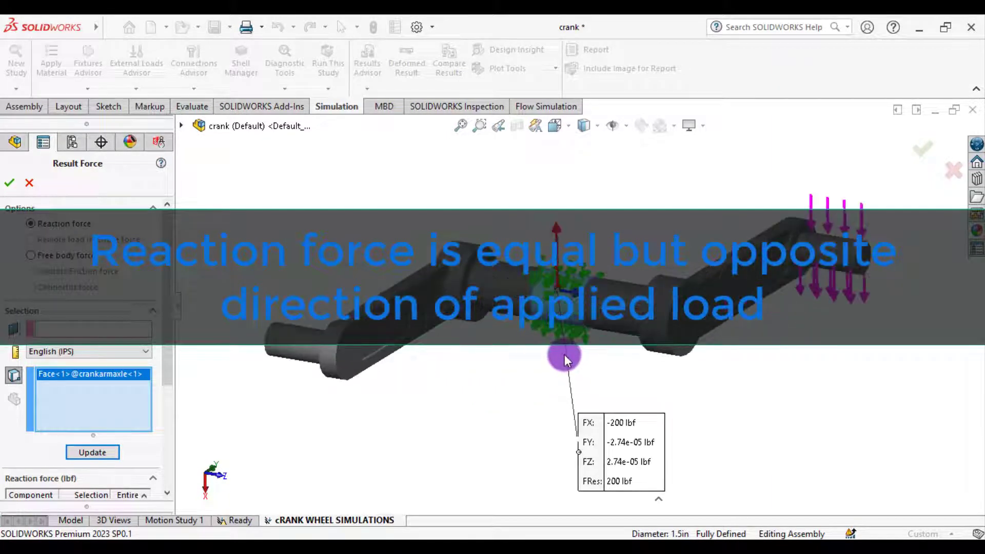